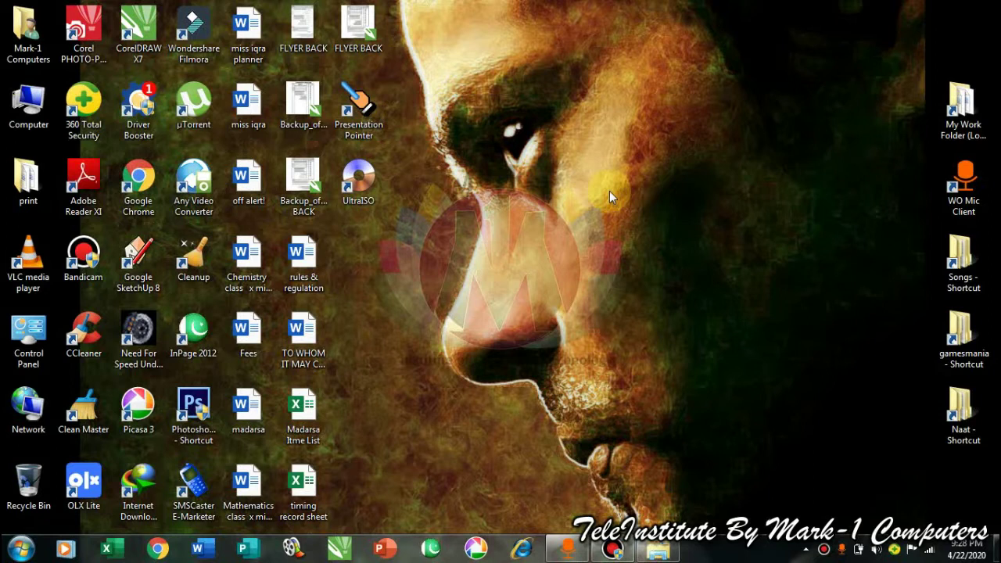
- Bring up the open folder window, go up to the windows Iso files folder and refresh its listing
left_click(657, 549)
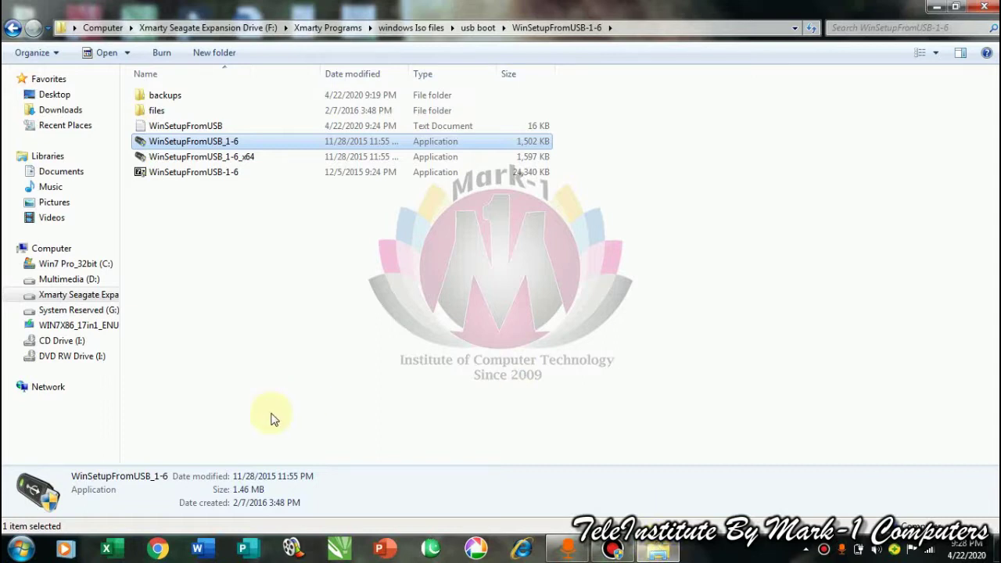
left_click(13, 32)
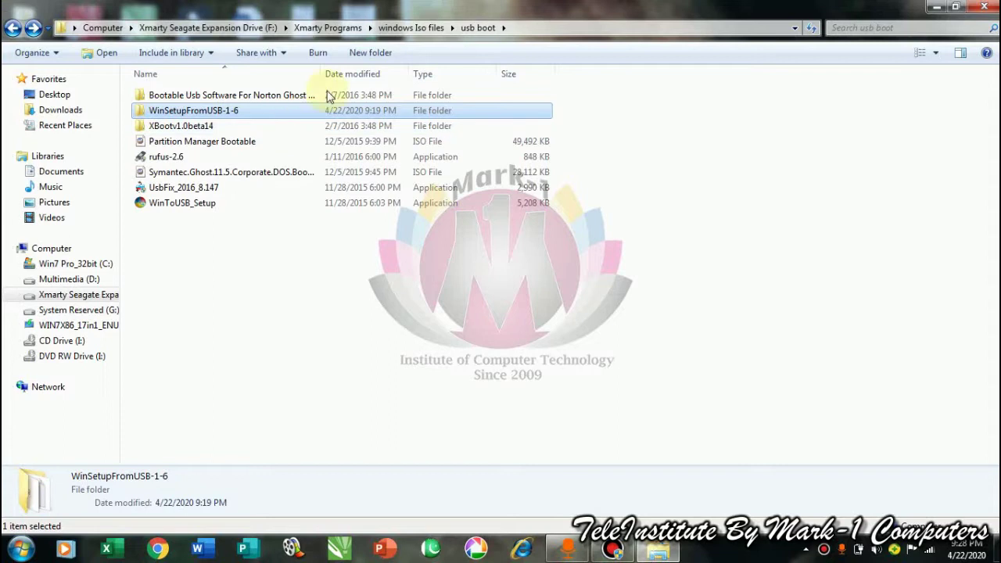
left_click(418, 28)
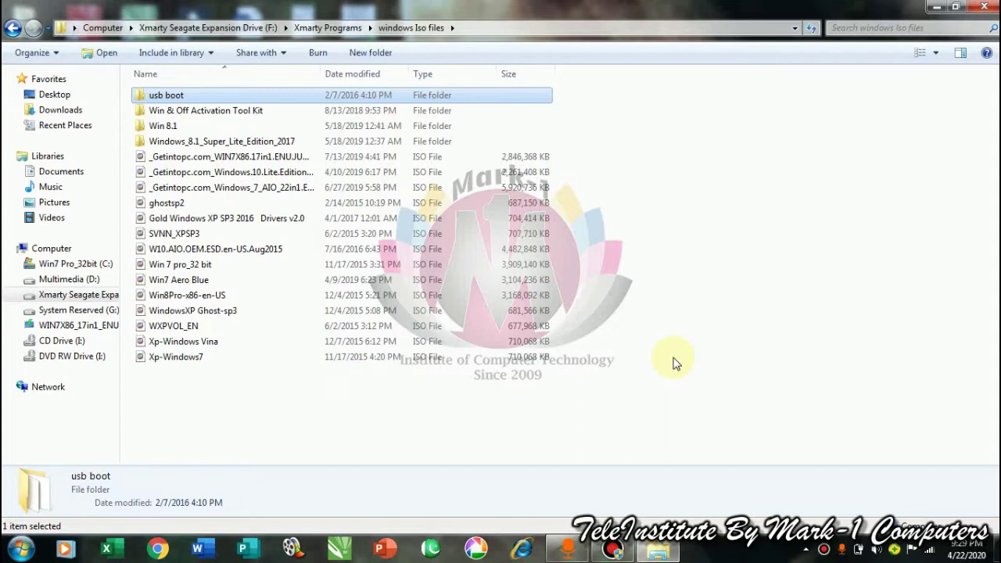
left_click(757, 295)
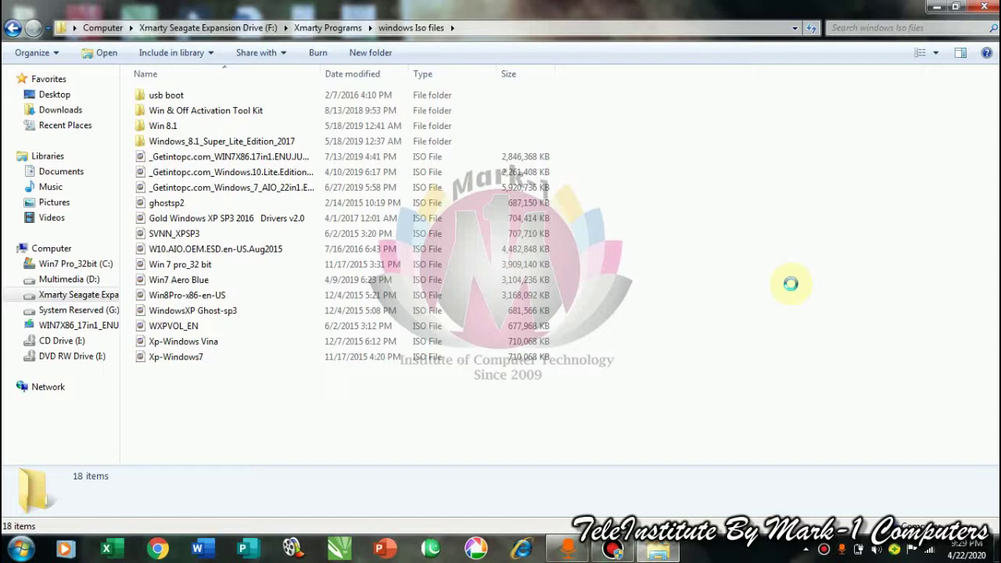
right_click(792, 288)
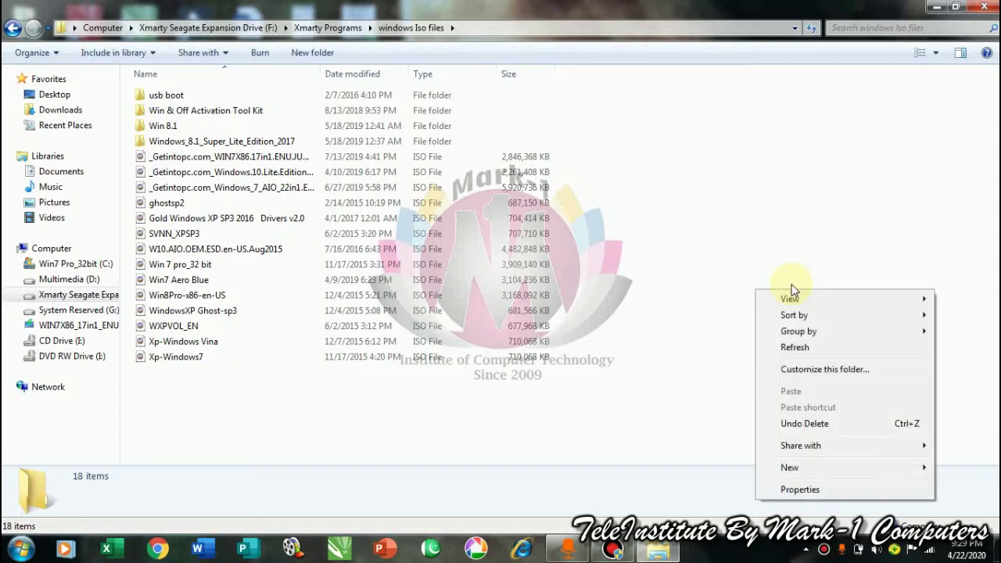
left_click(794, 344)
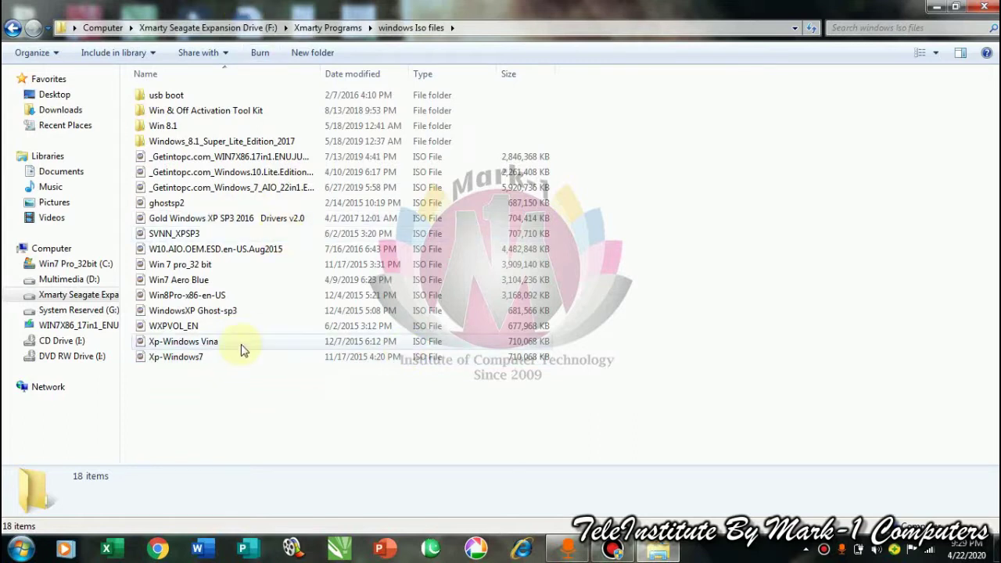
- Look through the Win & Off Activation Tool Kit folder and return to windows Iso files
left_click(178, 112)
key("Return")
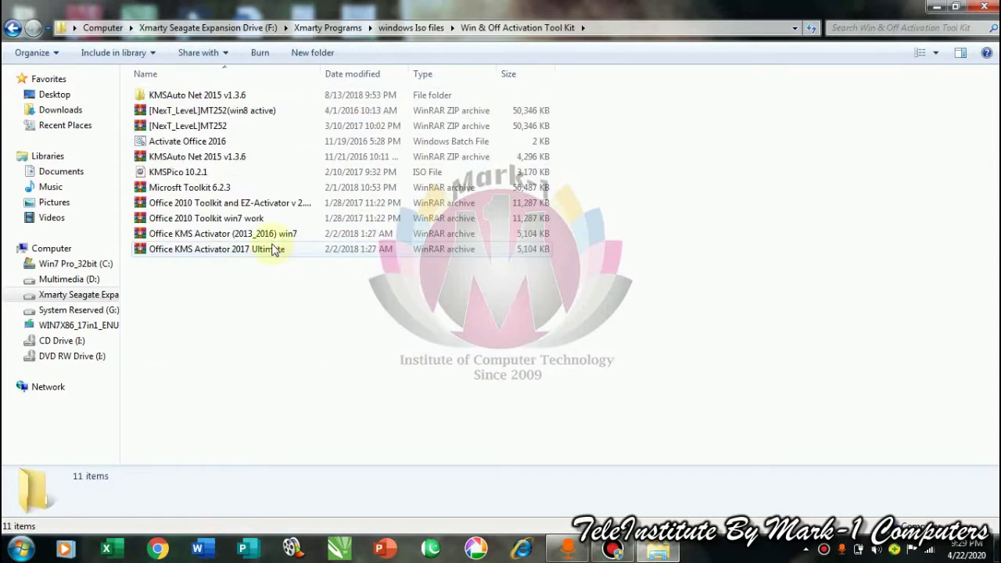
left_click(13, 28)
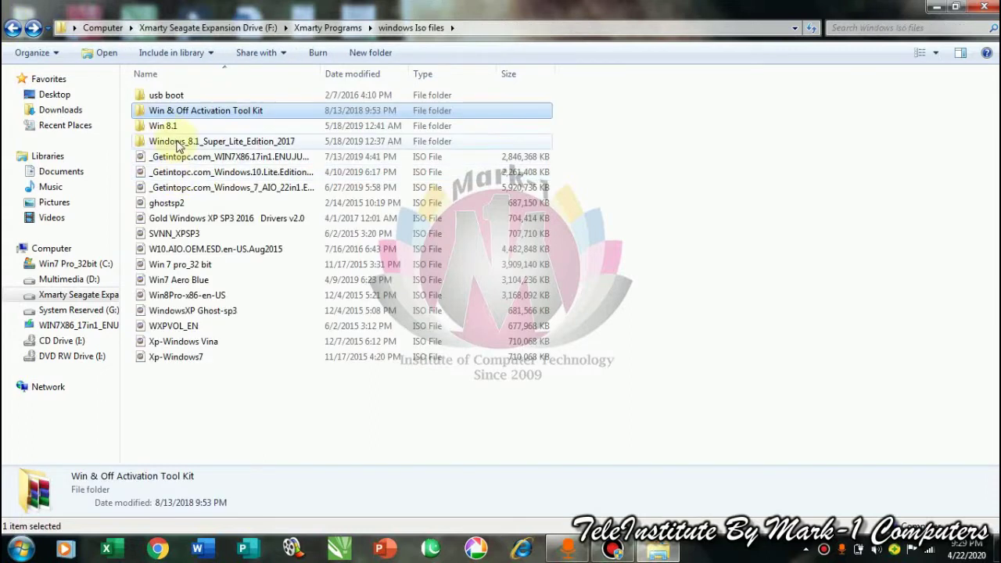
- Launch the WinSetupFromUSB_1-6 application from the WinSetupFromUSB-1-6 folder inside usb boot
double_click(165, 95)
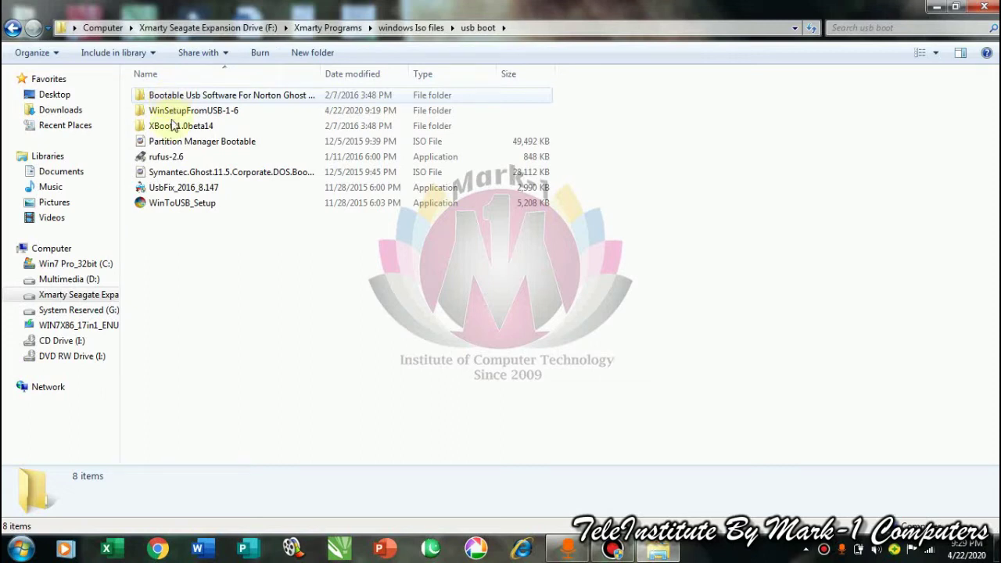
left_click(167, 160)
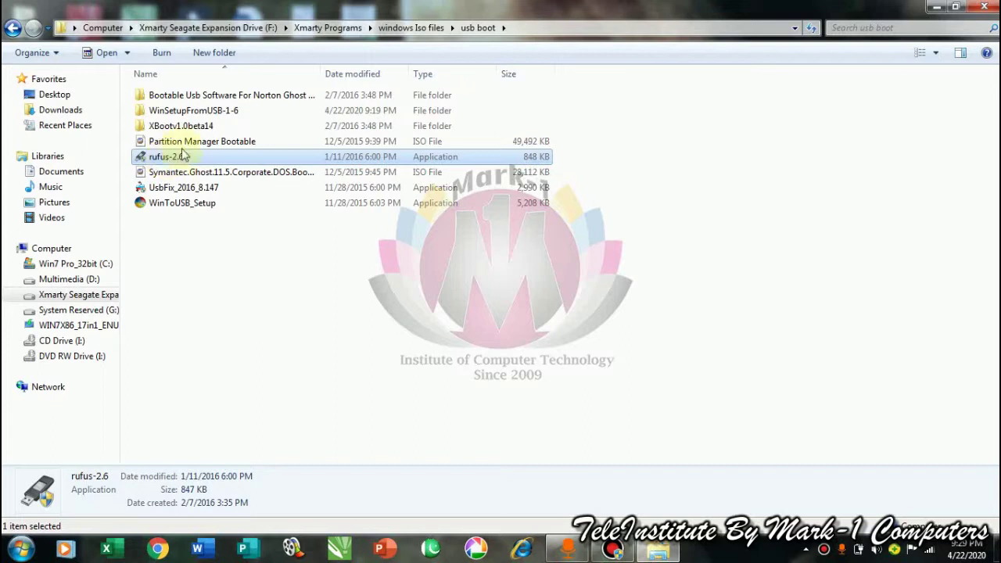
double_click(168, 110)
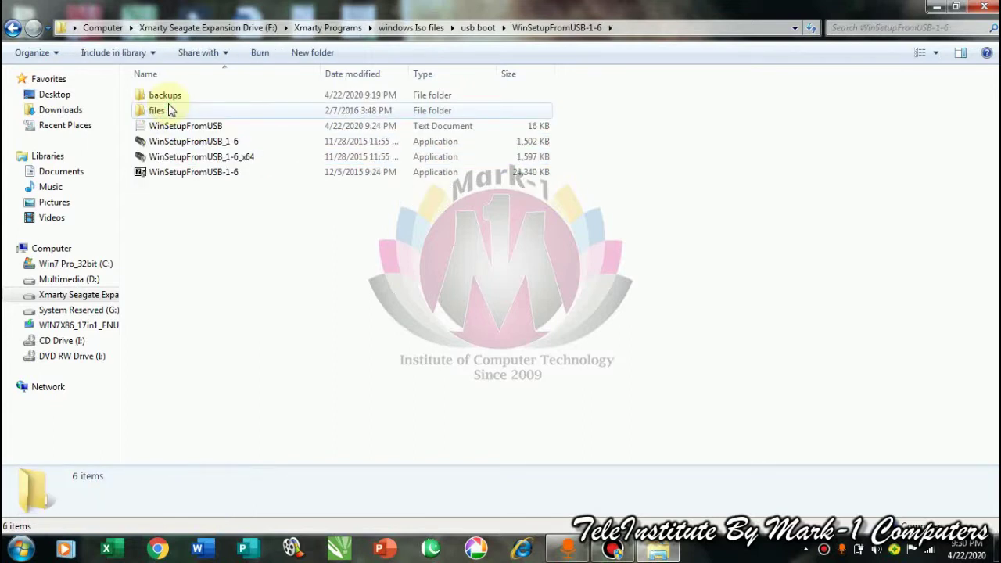
double_click(225, 142)
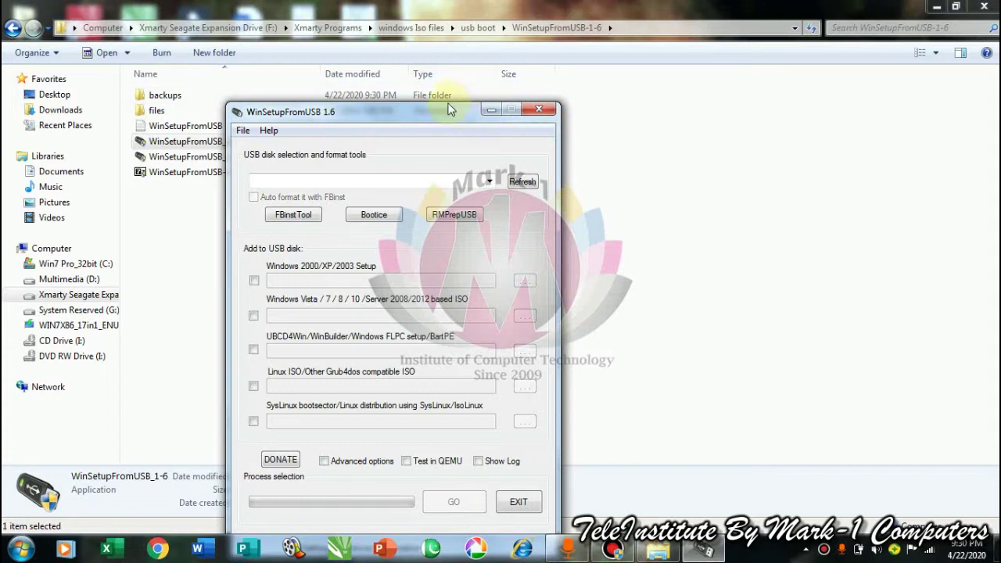
left_click_drag(449, 109, 465, 102)
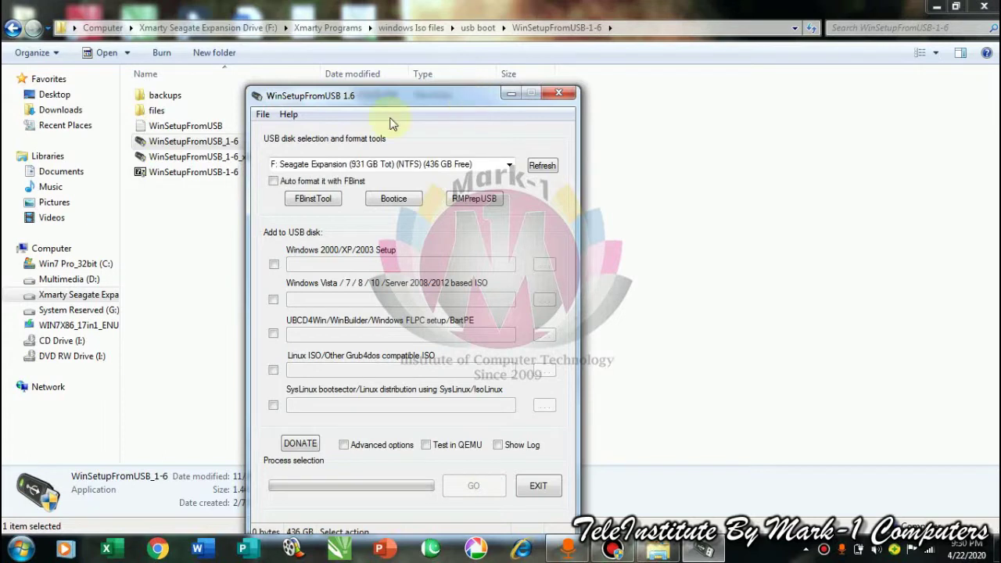
- Check the drive letter and label of the USB flash drive in the Computer window, and close that window
left_click(19, 549)
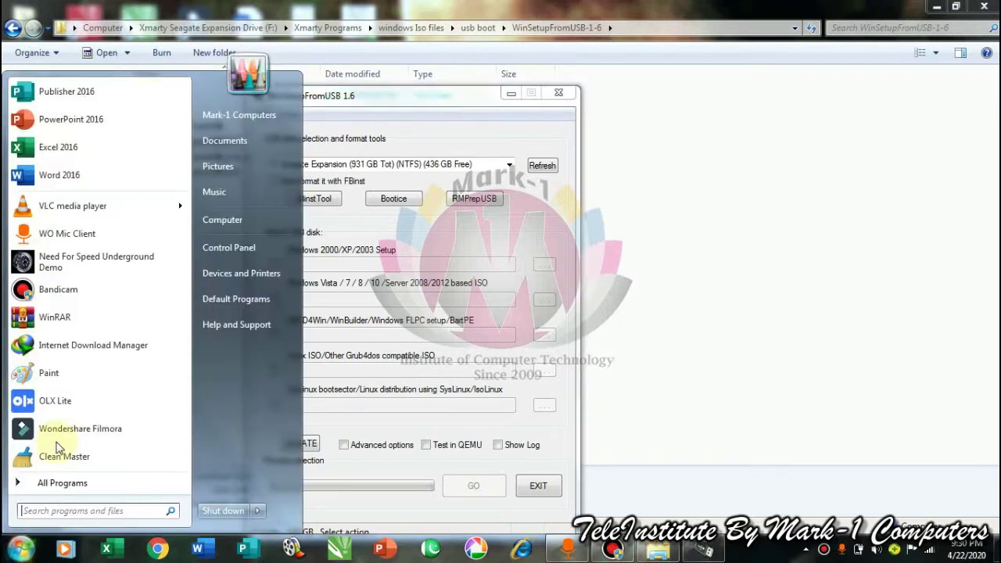
left_click(276, 218)
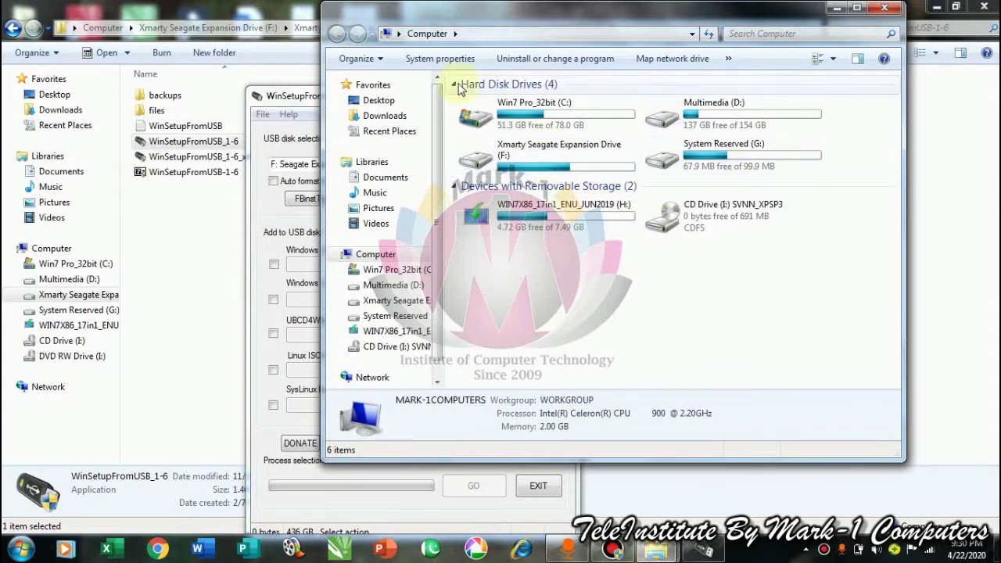
left_click(884, 8)
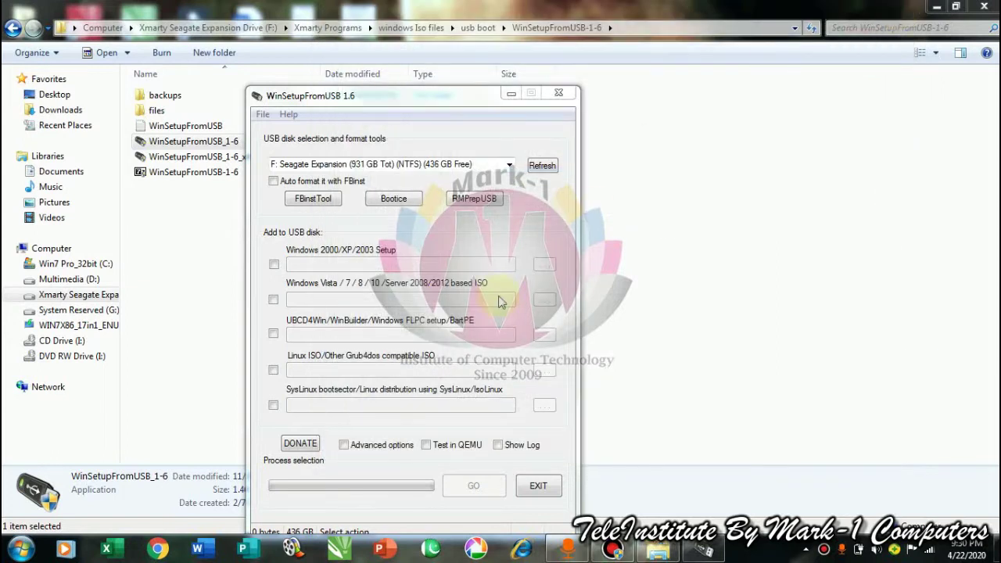
- Choose the H: SMI USB DISK as the target and enable auto format with FBinst using NTFS
left_click(509, 165)
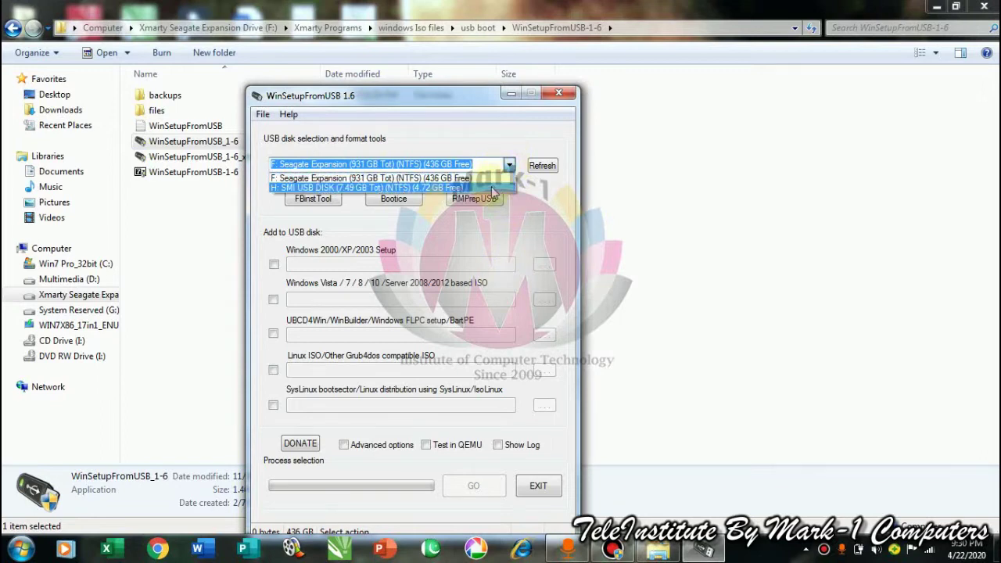
left_click(492, 189)
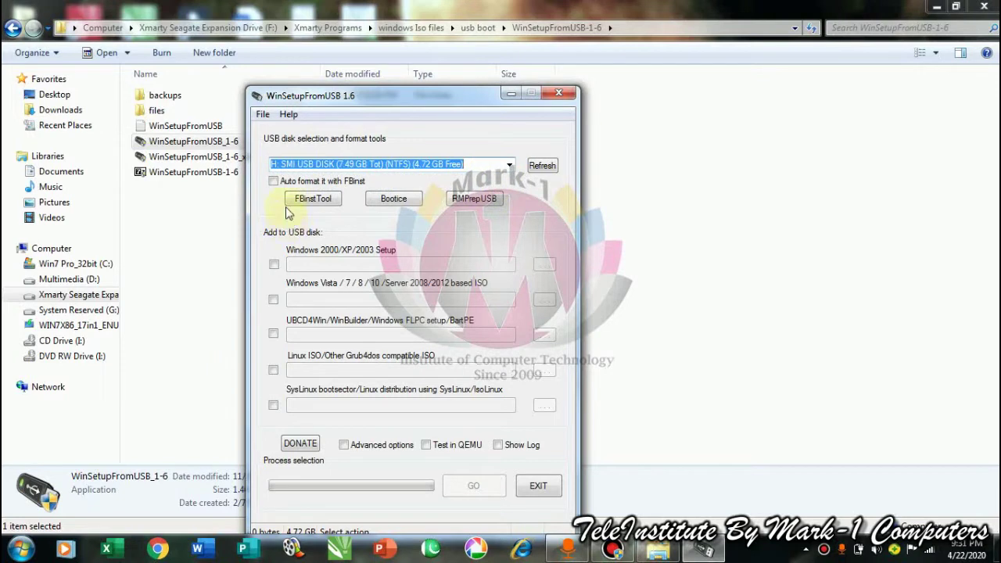
left_click(274, 181)
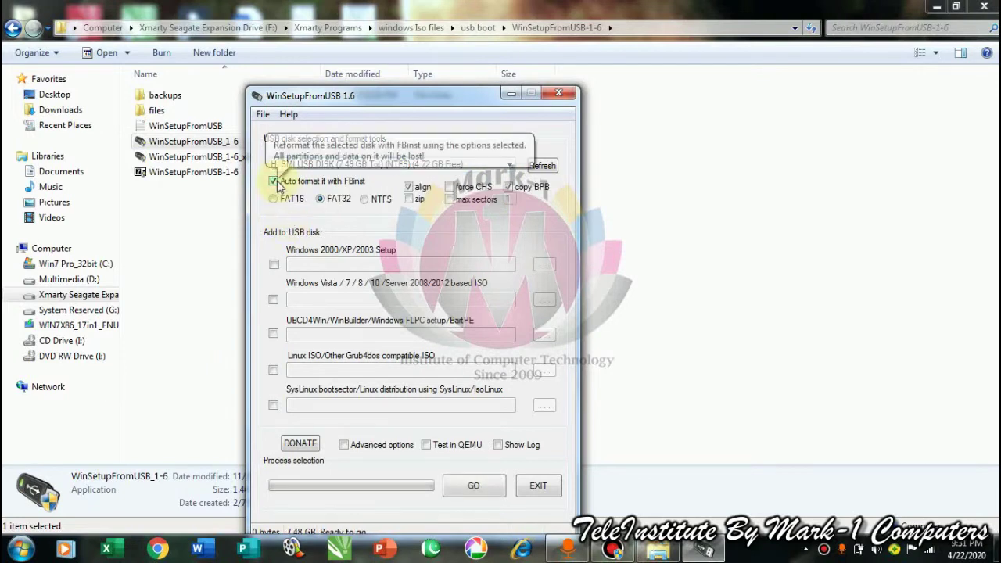
left_click(370, 202)
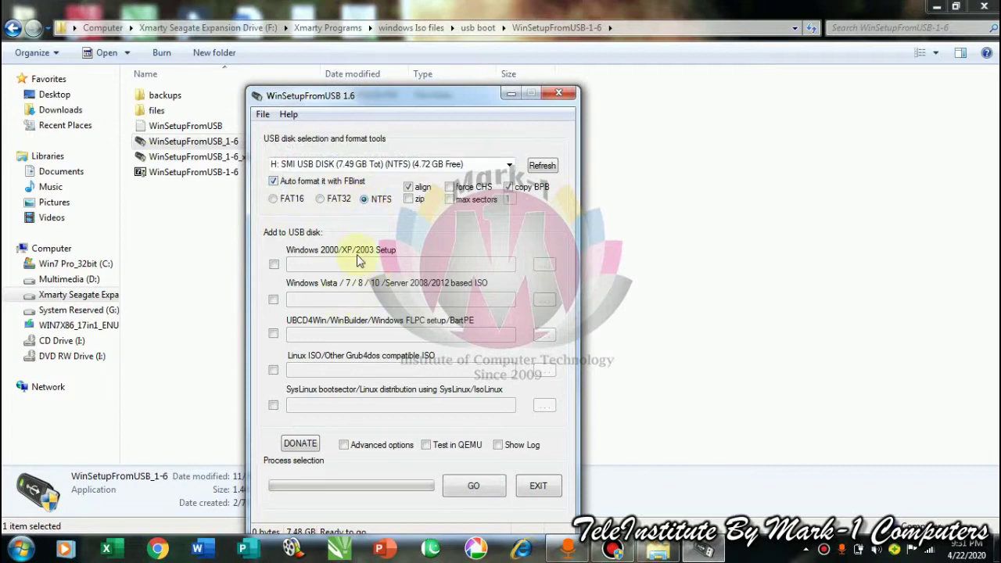
left_click(274, 266)
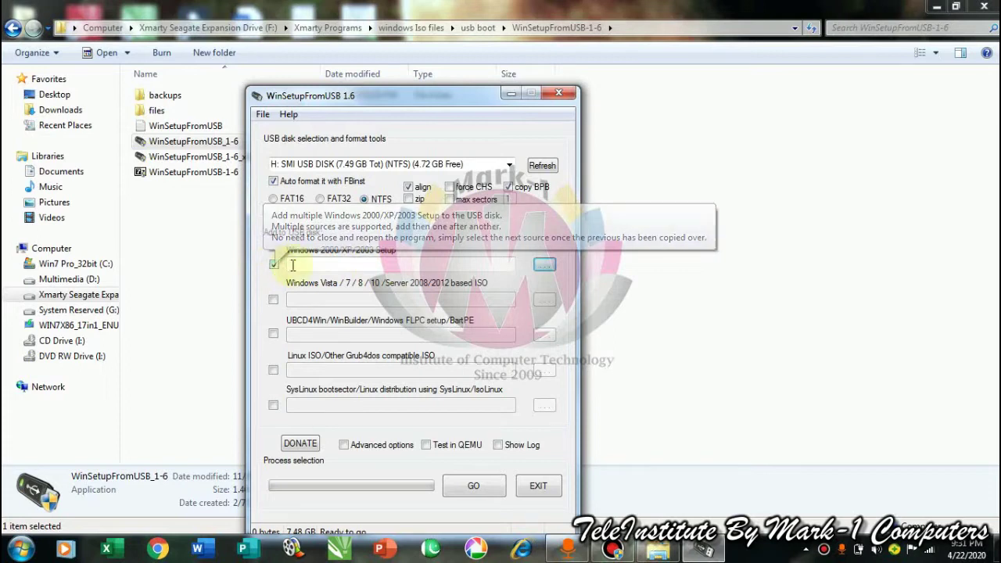
left_click(545, 266)
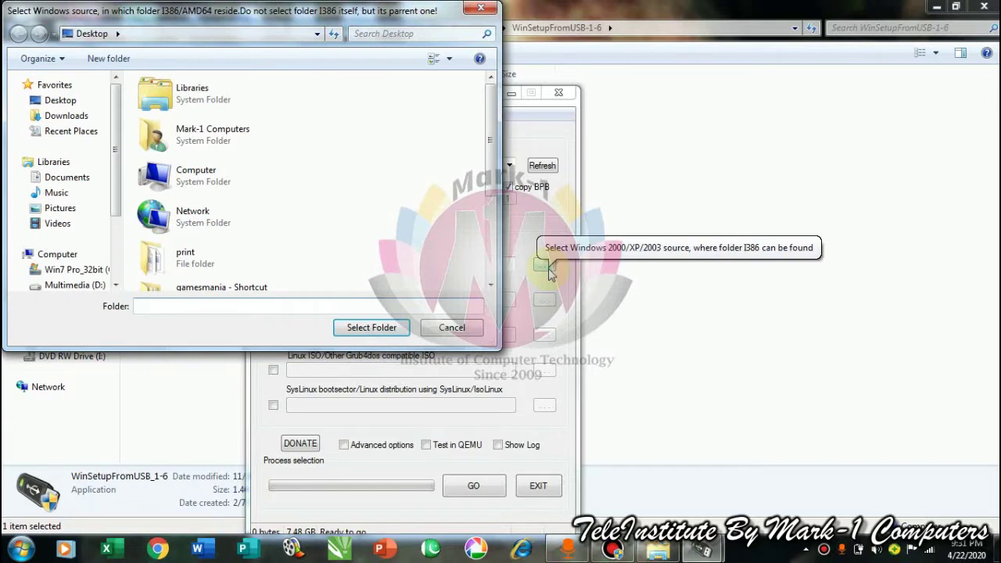
left_click(223, 179)
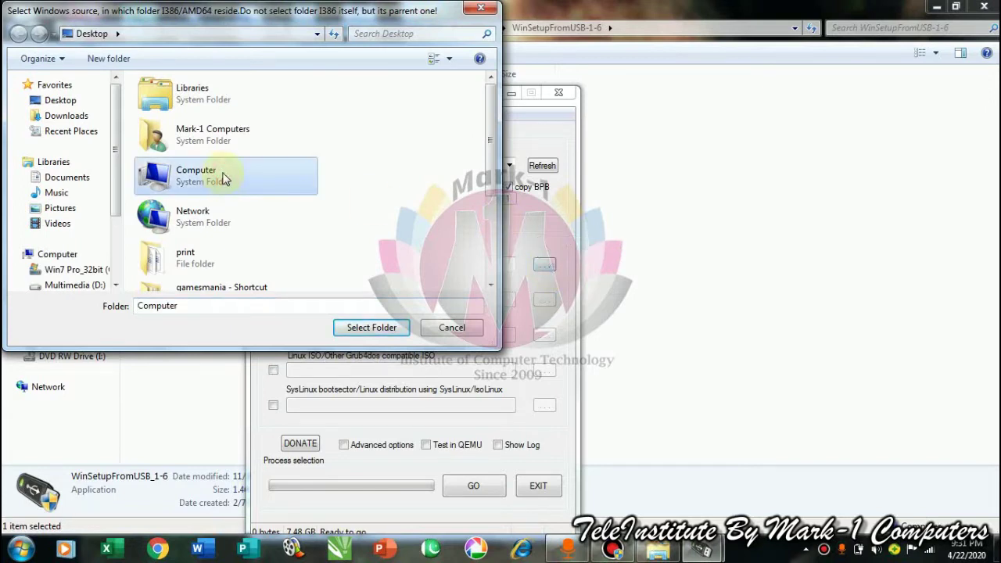
double_click(224, 179)
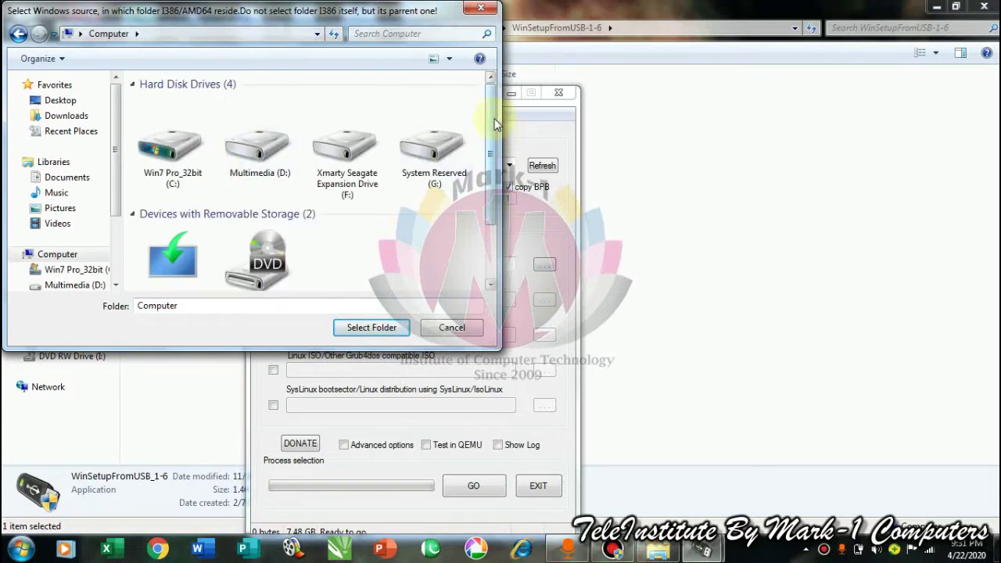
scroll(495, 123, "down", 1)
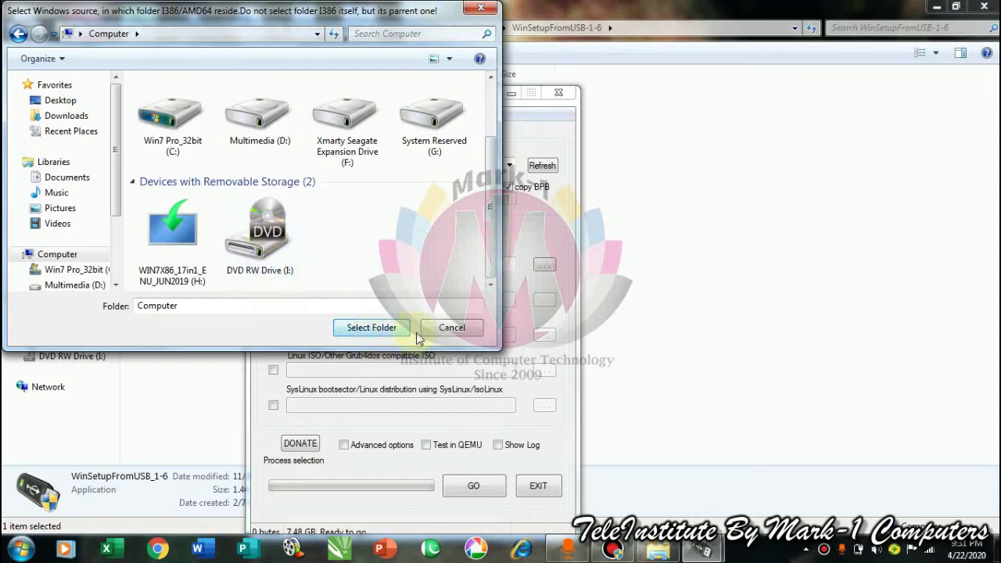
left_click(443, 330)
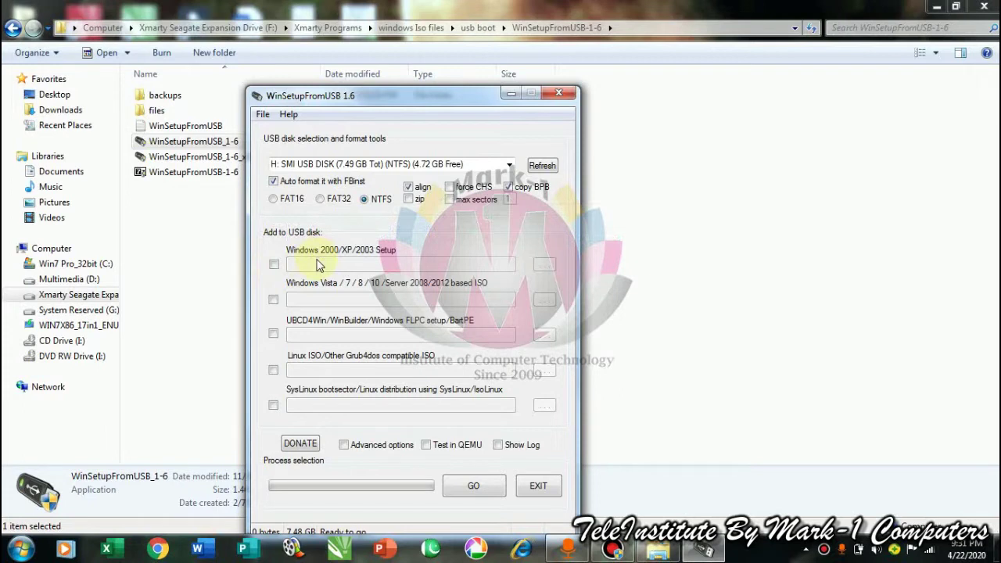
- Enable the Windows Vista / 7 / 8 / 10 / Server 2008/2012 ISO source and open its file selection, accepting the (U)EFI support notice
left_click(272, 300)
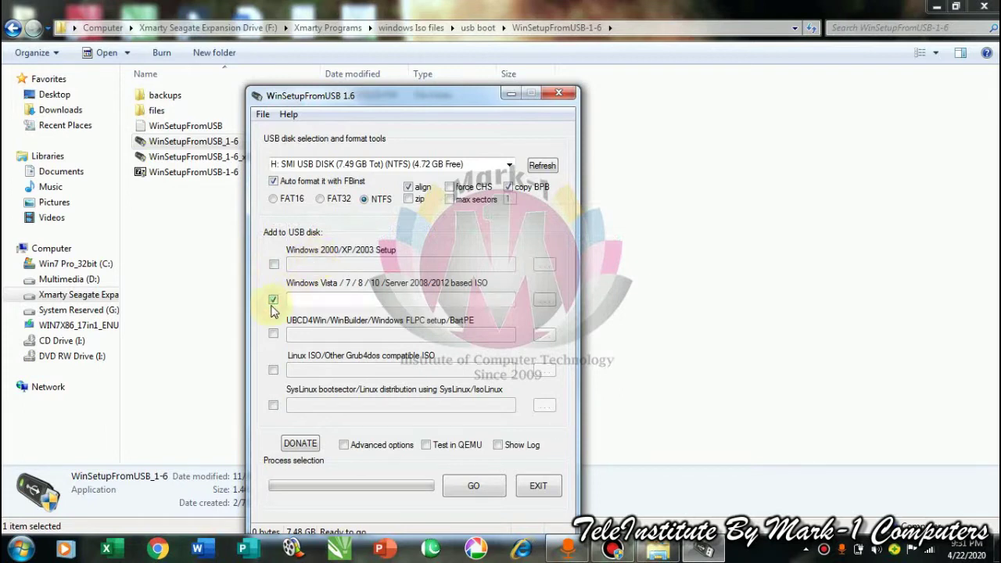
left_click(545, 303)
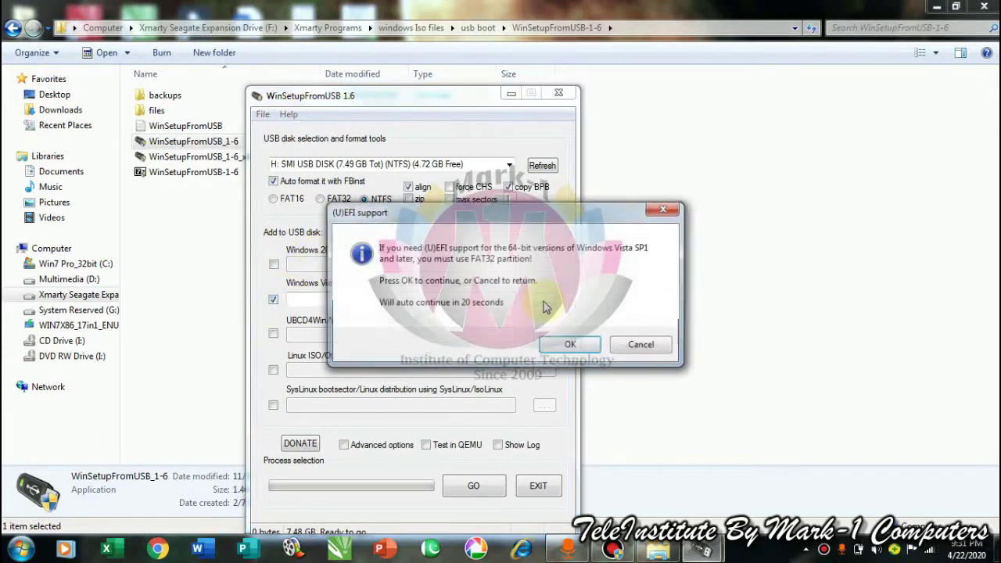
left_click(564, 347)
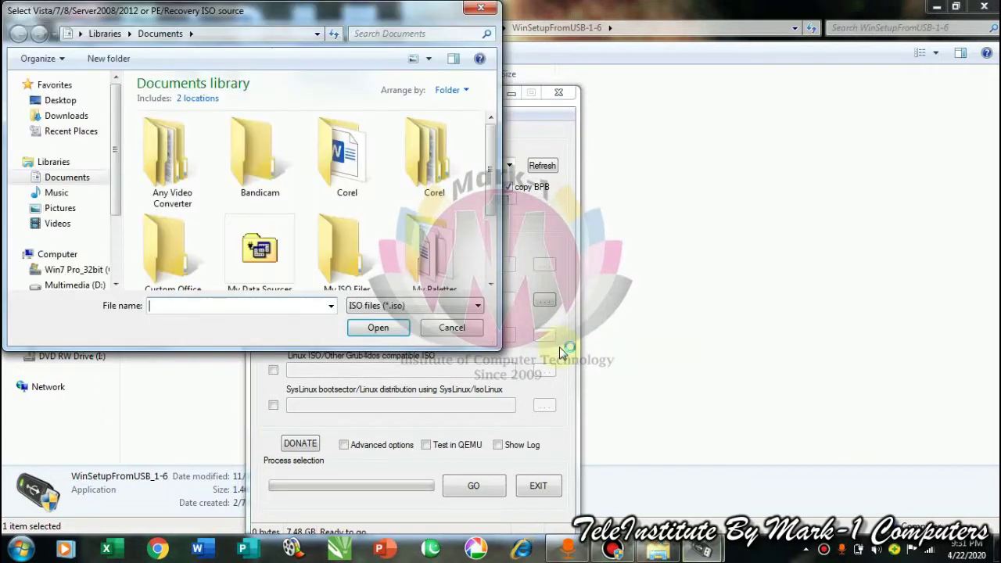
- Browse to the windows Iso files folder inside Xmarty Programs on the Xmarty Seagate Expansion Drive (F:)
scroll(493, 289, "down", 3)
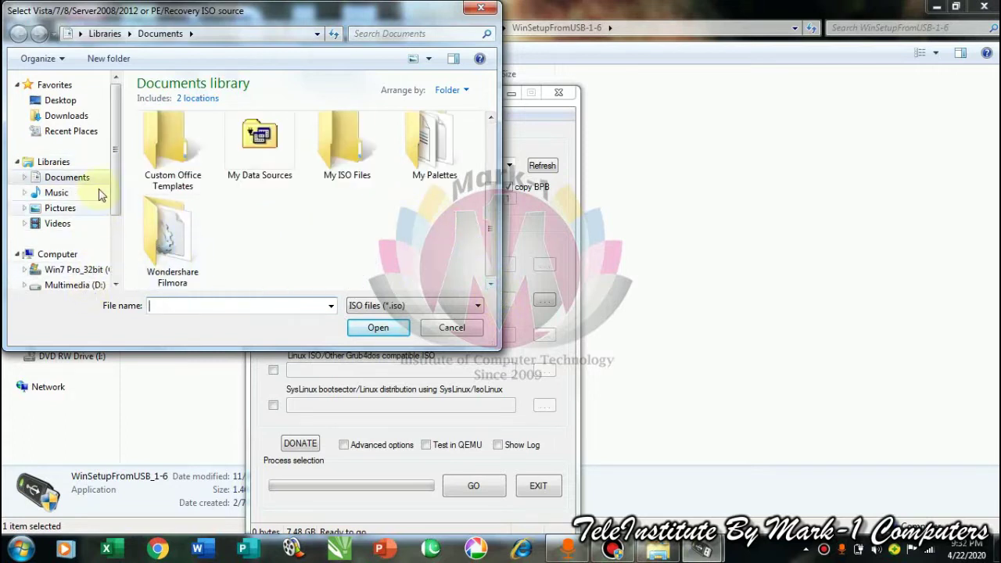
left_click(114, 166)
left_click_drag(114, 188, 115, 234)
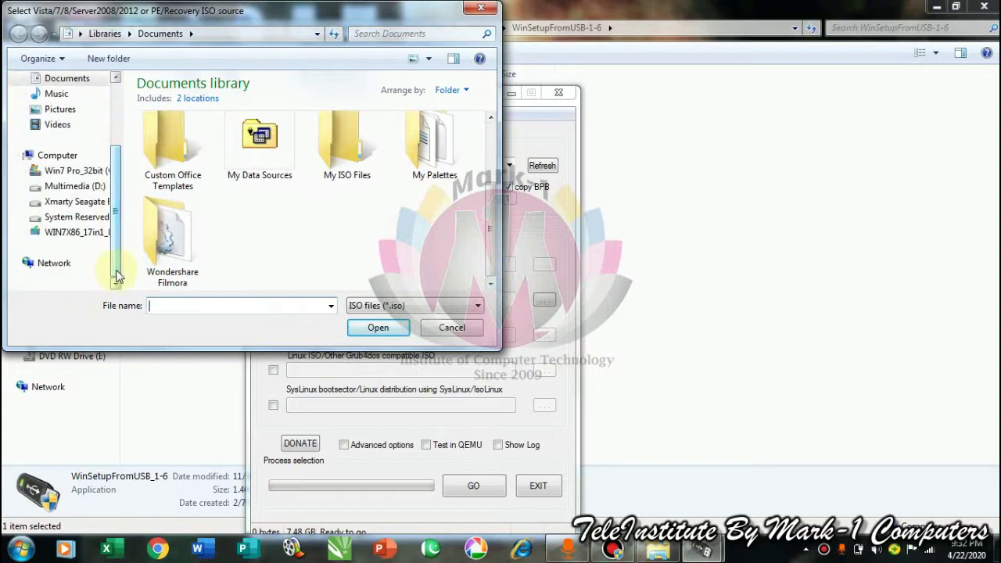
left_click(90, 201)
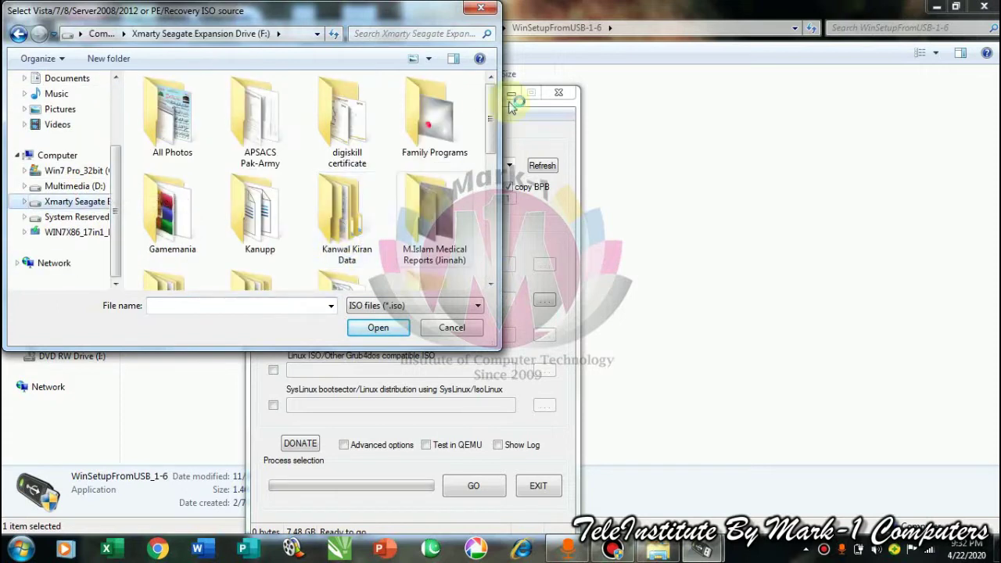
left_click_drag(493, 113, 478, 235)
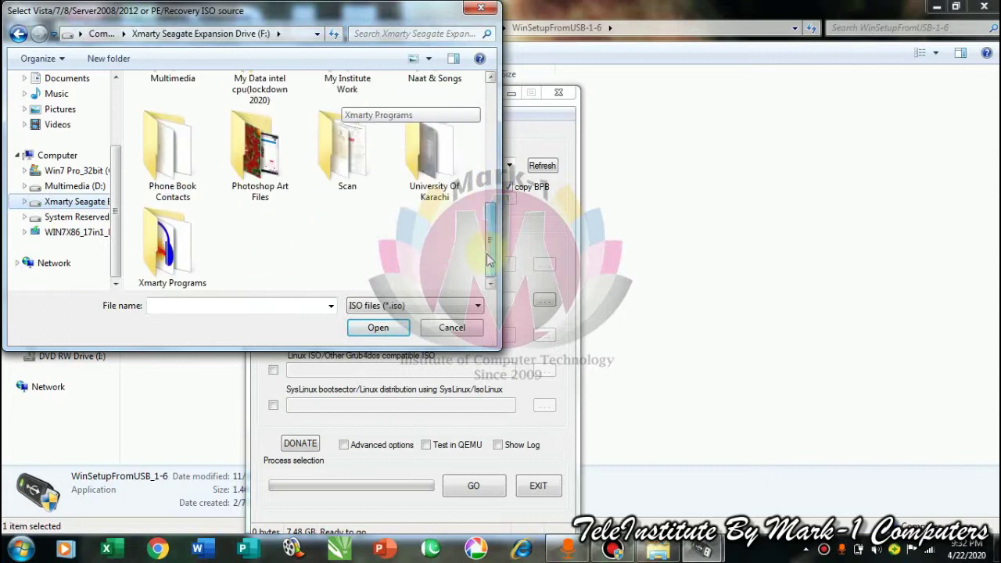
double_click(196, 249)
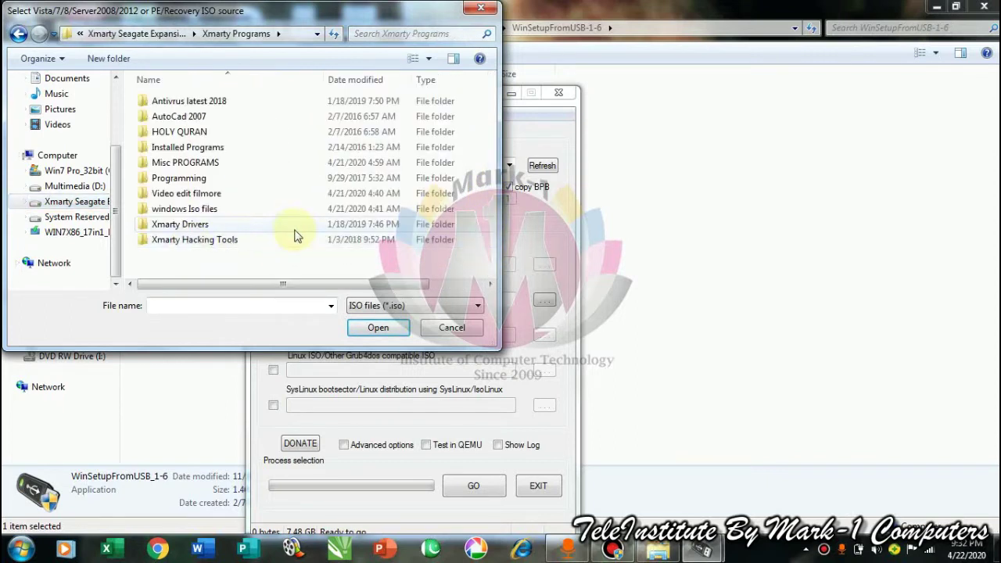
double_click(220, 212)
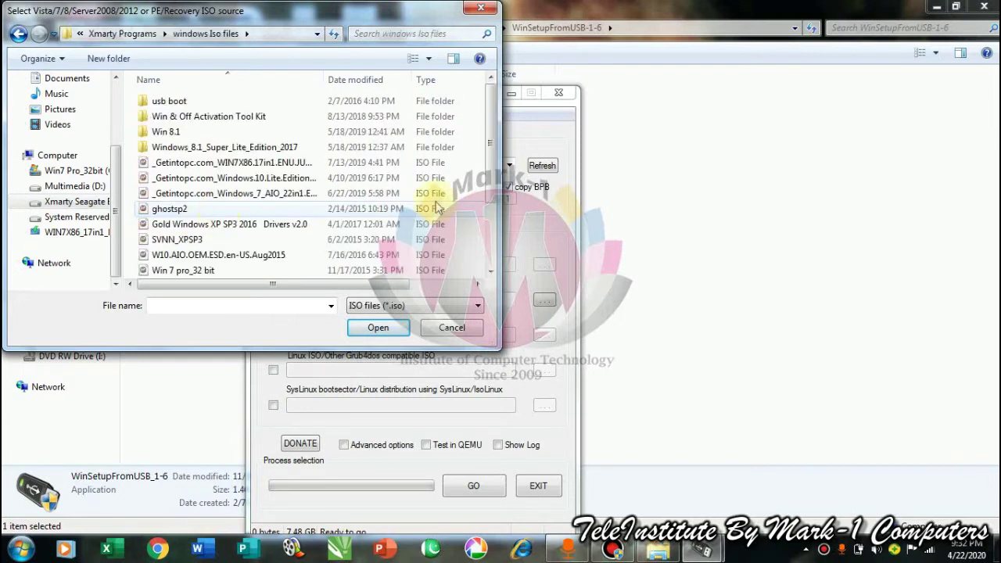
- Choose the Win7 Aero Blue ISO from the windows Iso files folder as the Windows Vista / 7 / 8 / 10 source
left_click(491, 274)
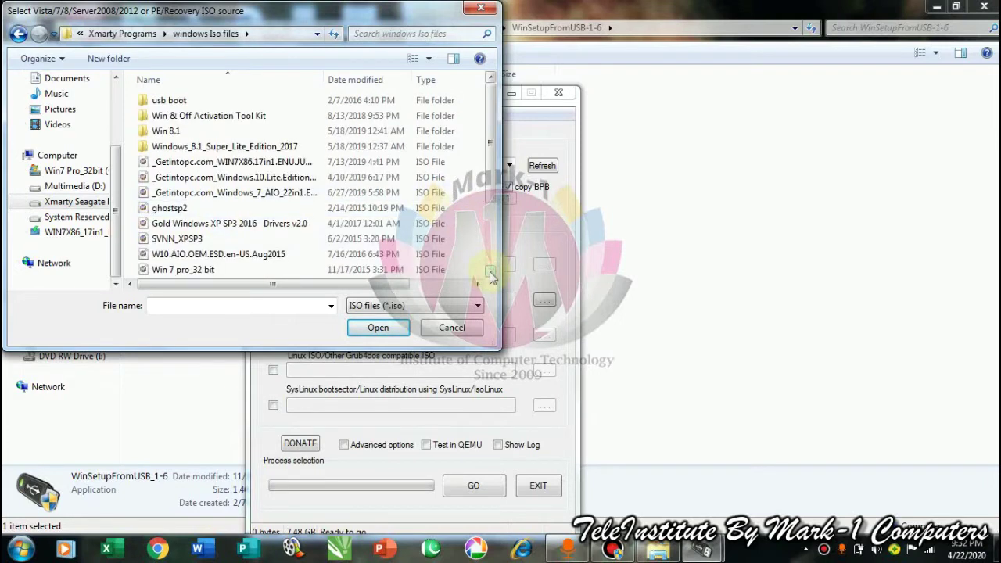
left_click(491, 273)
left_click(491, 274)
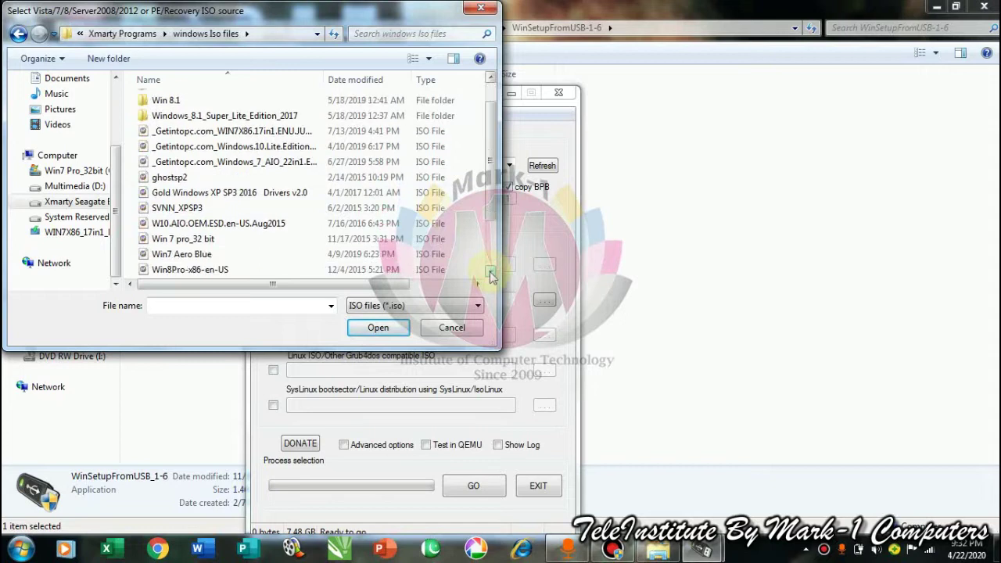
mouse_move(492, 144)
left_mouse_down()
mouse_move(493, 184)
mouse_move(493, 149)
left_mouse_up()
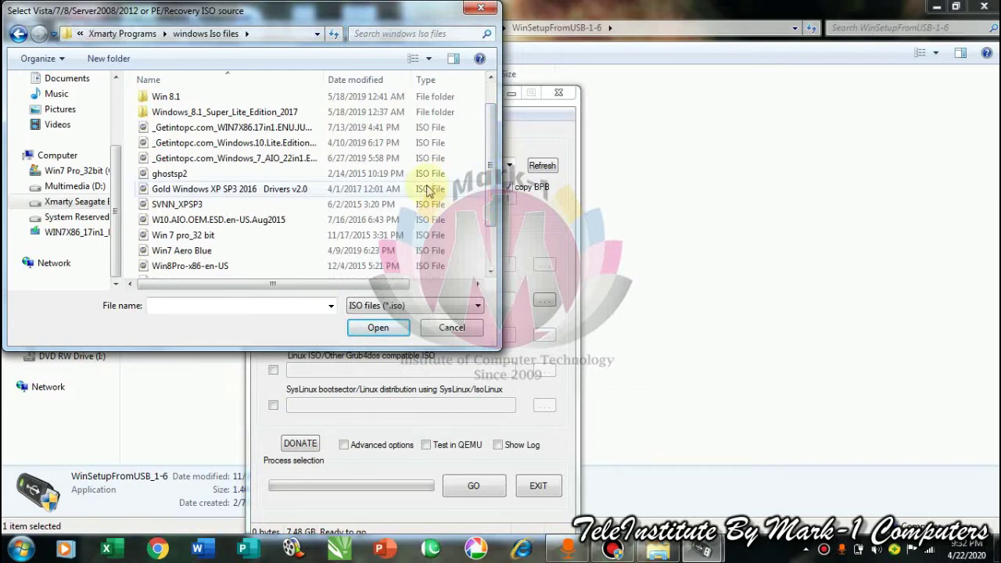
left_click(490, 273)
left_click(491, 274)
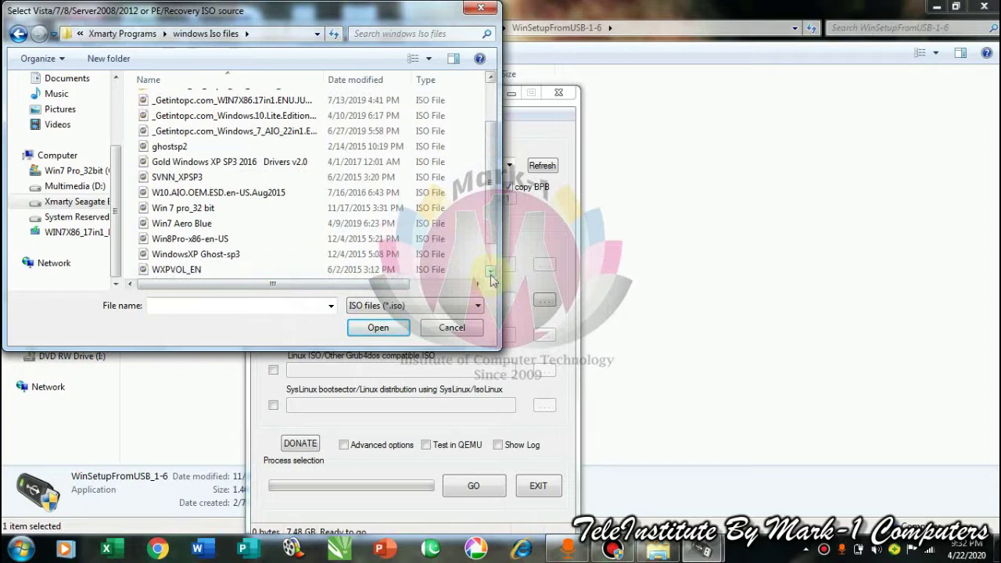
left_click(492, 242)
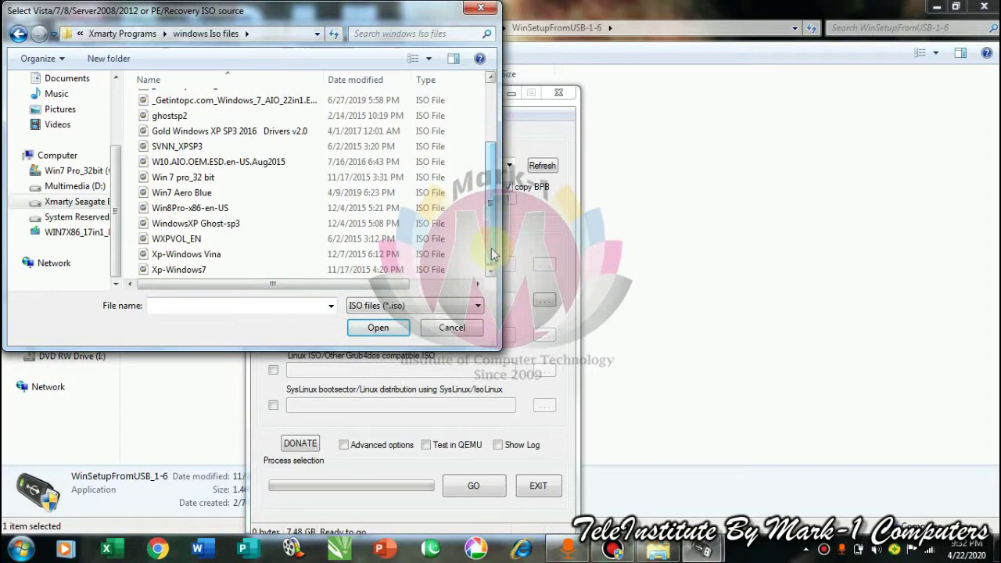
left_click(491, 78)
left_click(491, 79)
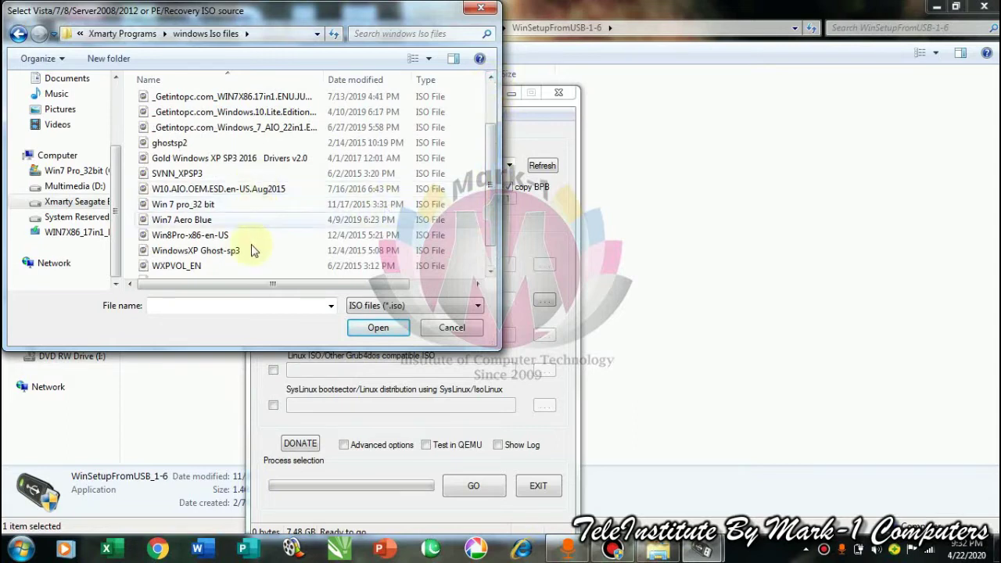
left_click(201, 222)
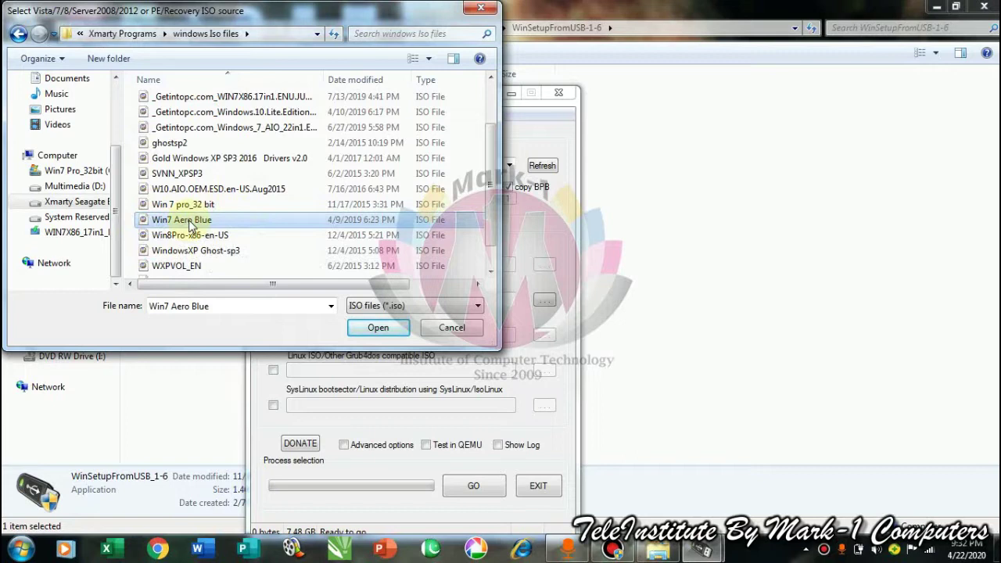
left_click(377, 327)
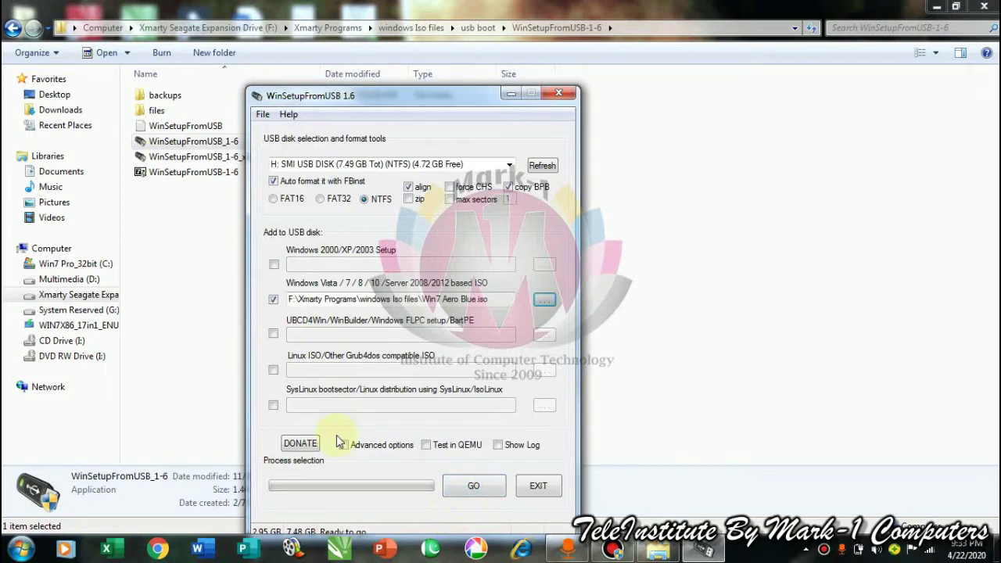
- Start writing the USB disk and accept both warnings about erasing and repartitioning the SMI USB DISK
left_click(476, 482)
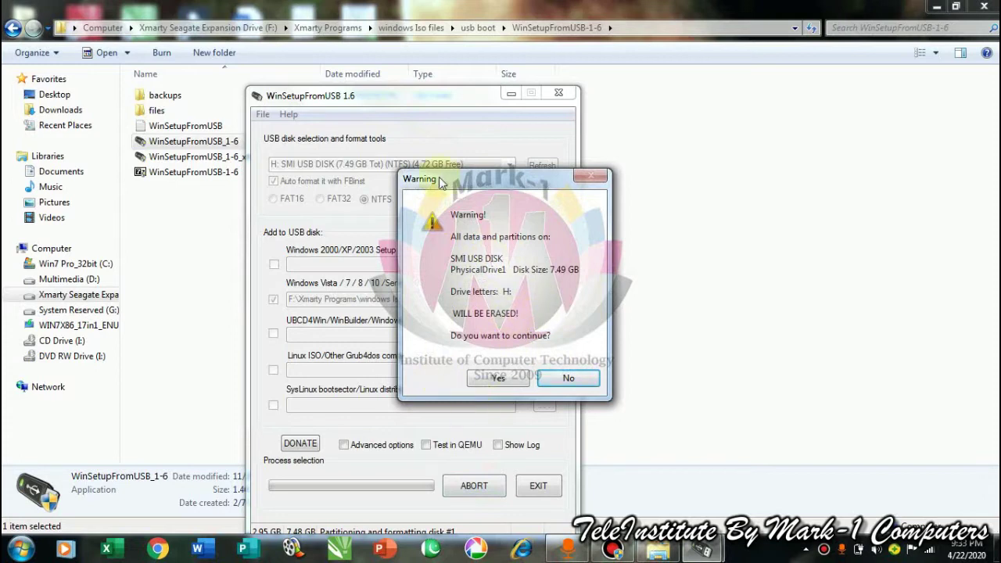
left_click(498, 379)
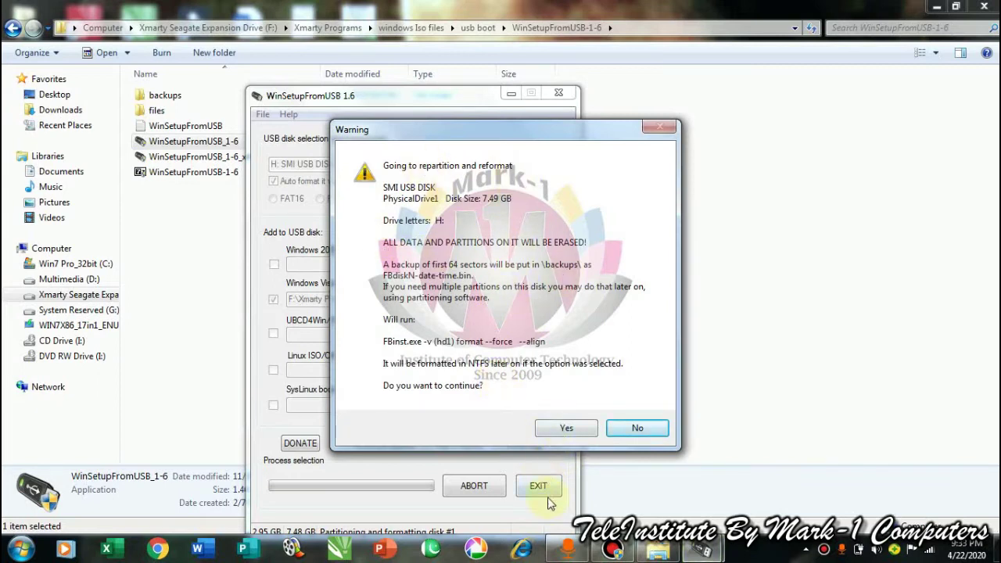
left_click(570, 431)
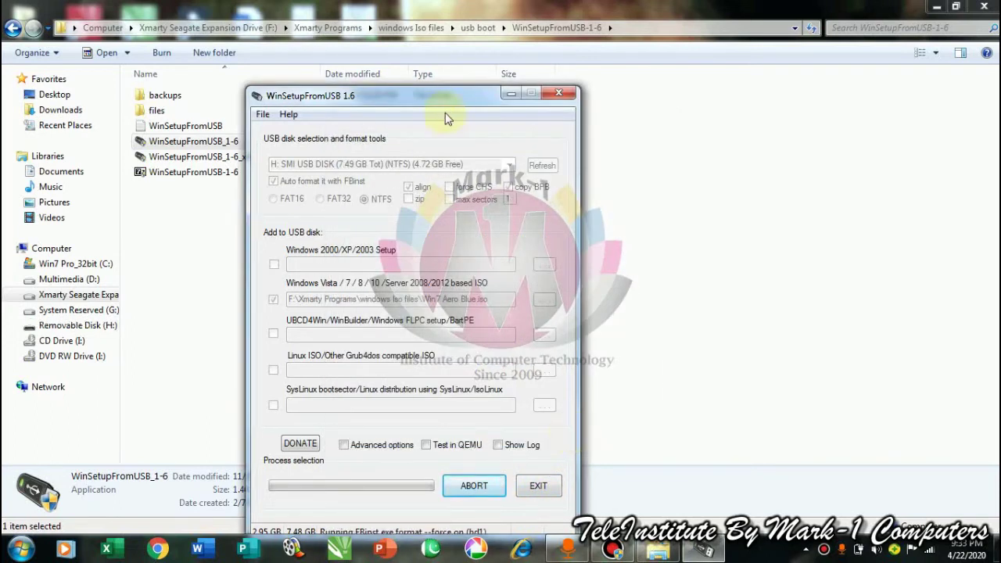
- Minimize the Explorer window and reposition the WinSetupFromUSB window near the middle of the desktop
left_click_drag(451, 95, 481, 35)
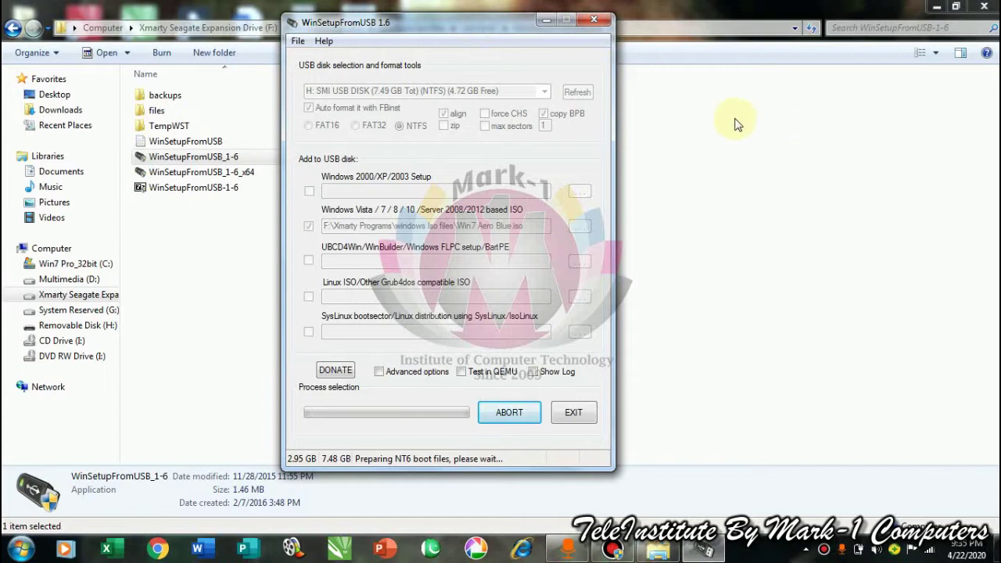
left_click(931, 8)
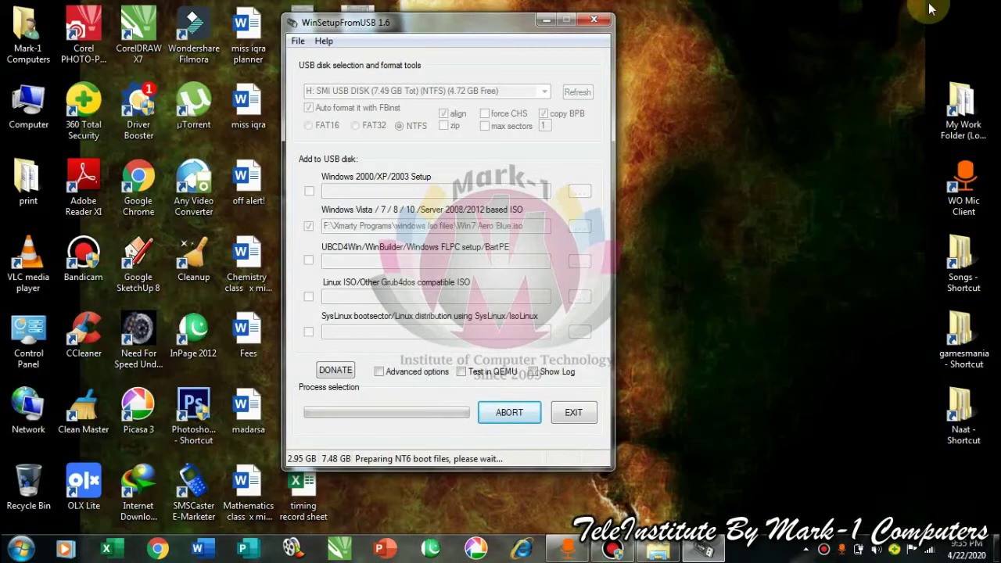
left_click_drag(483, 31, 557, 76)
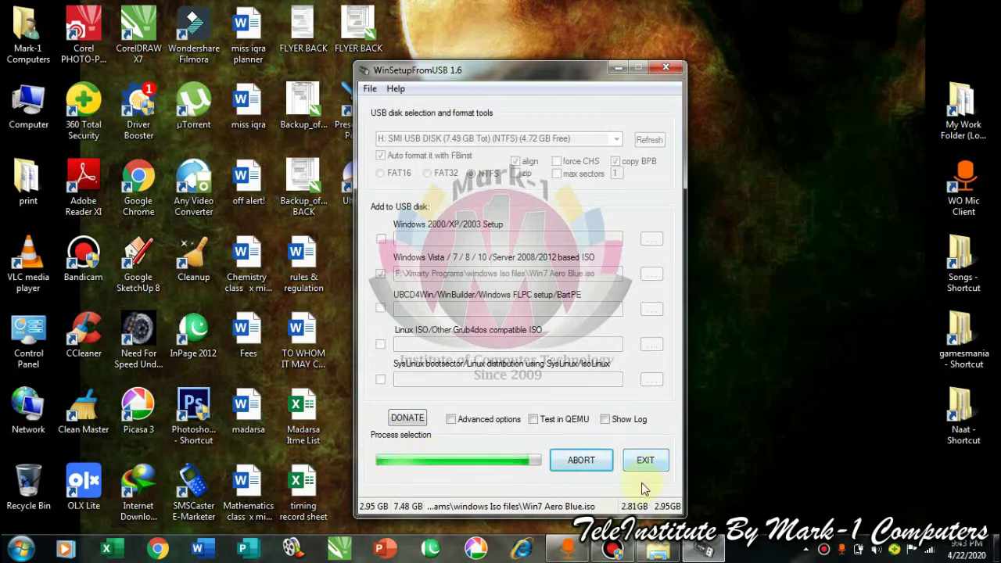
left_click(764, 152)
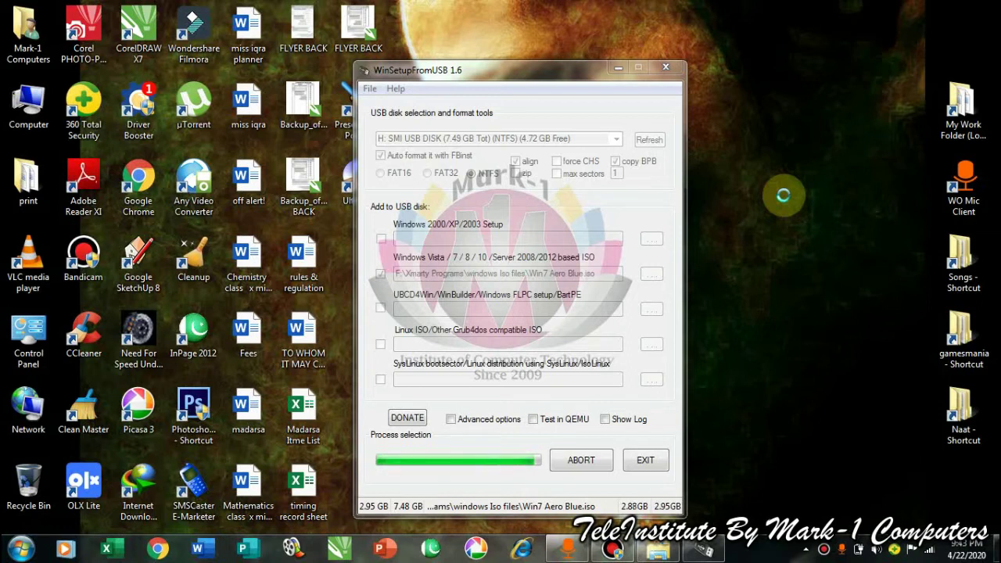
right_click(782, 196)
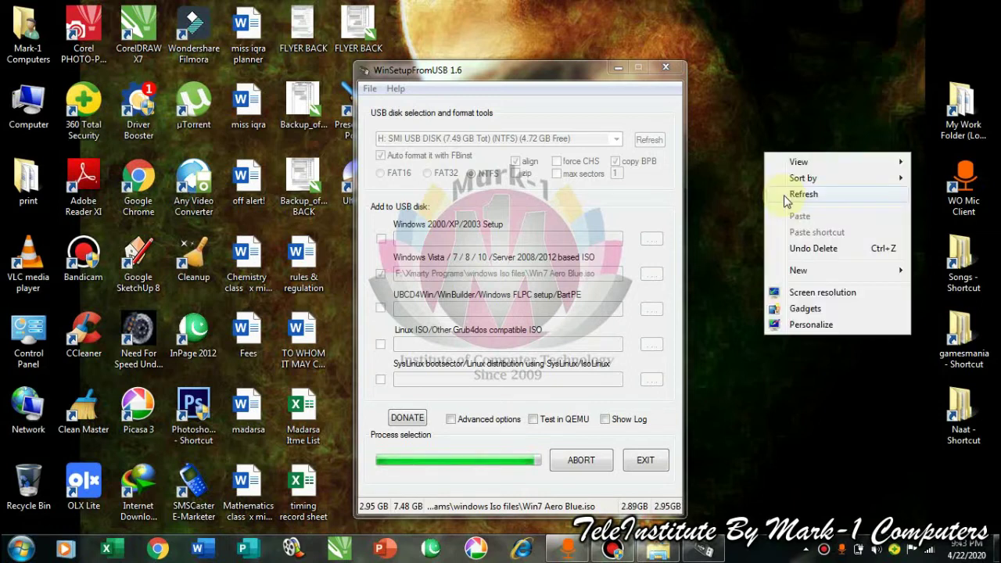
left_click(784, 196)
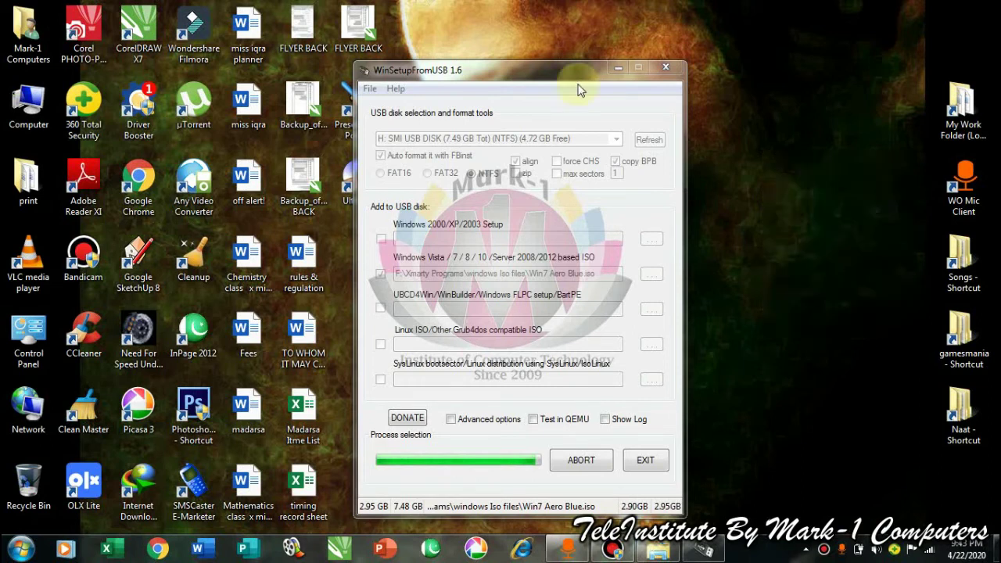
left_click(543, 72)
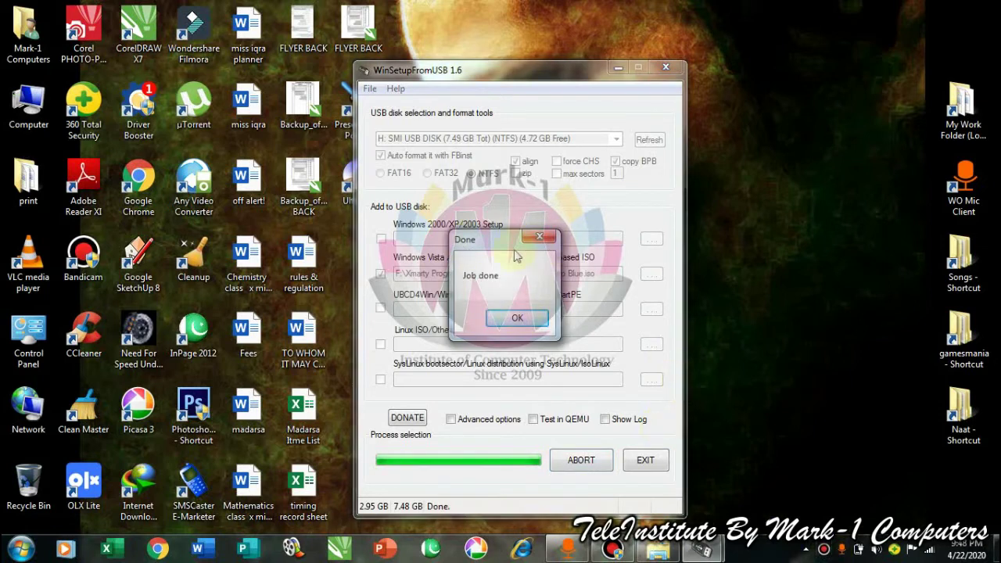
- Dismiss the completion message, check the H: flash drive's label and free space in the Computer window, and close that window
left_click(517, 319)
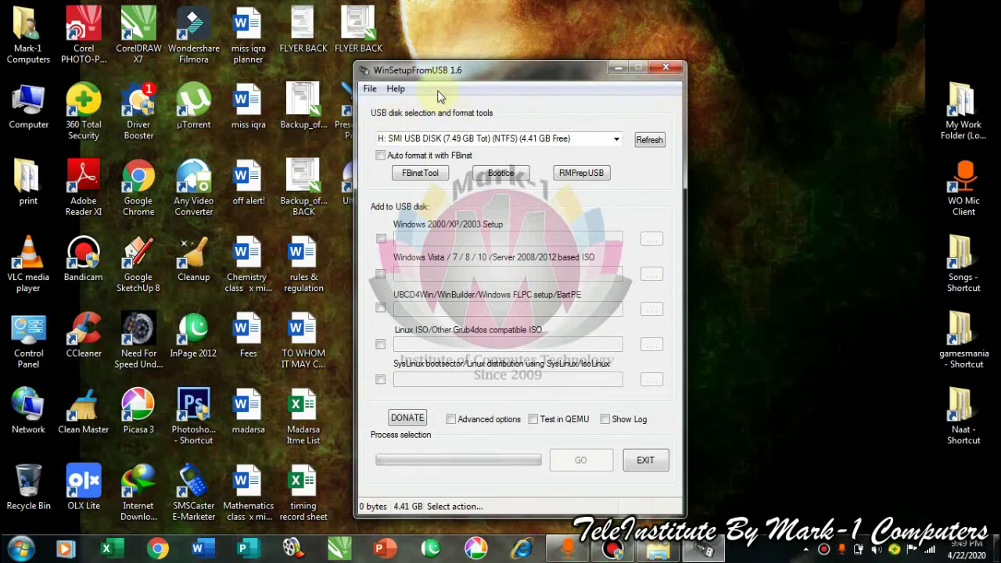
left_click(35, 119)
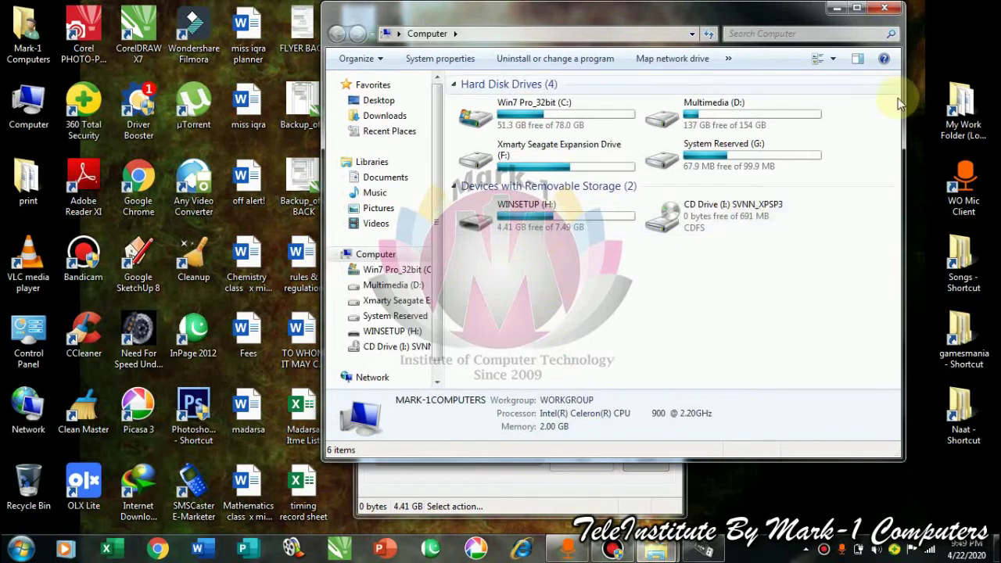
left_click(884, 8)
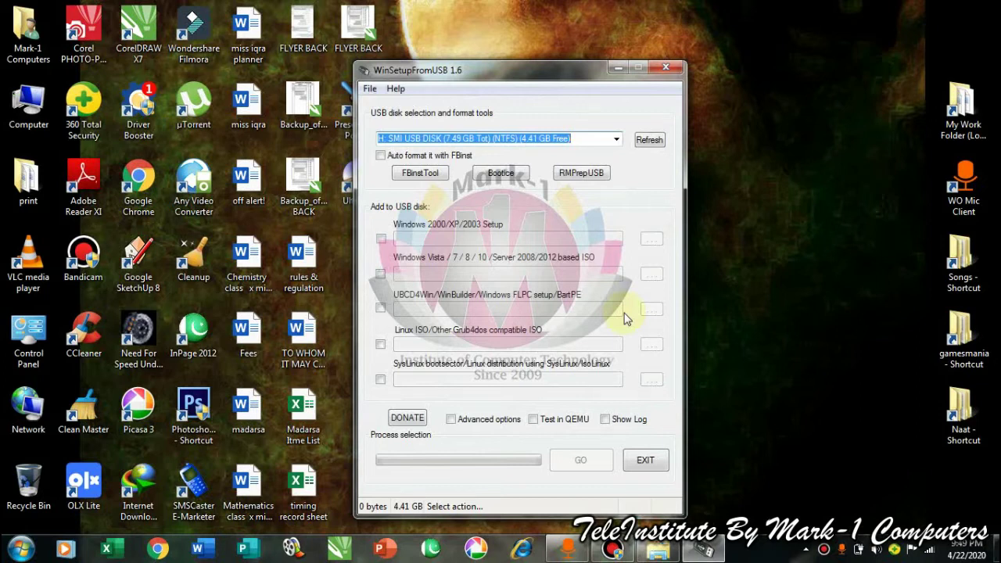
- Enable the Windows Vista / 7 / 8 / 10 source and select the Win 8.1 Super Lite 2017 ISO in the Windows_8.1_Super_Lite_Edition_2017 folder
left_click(380, 275)
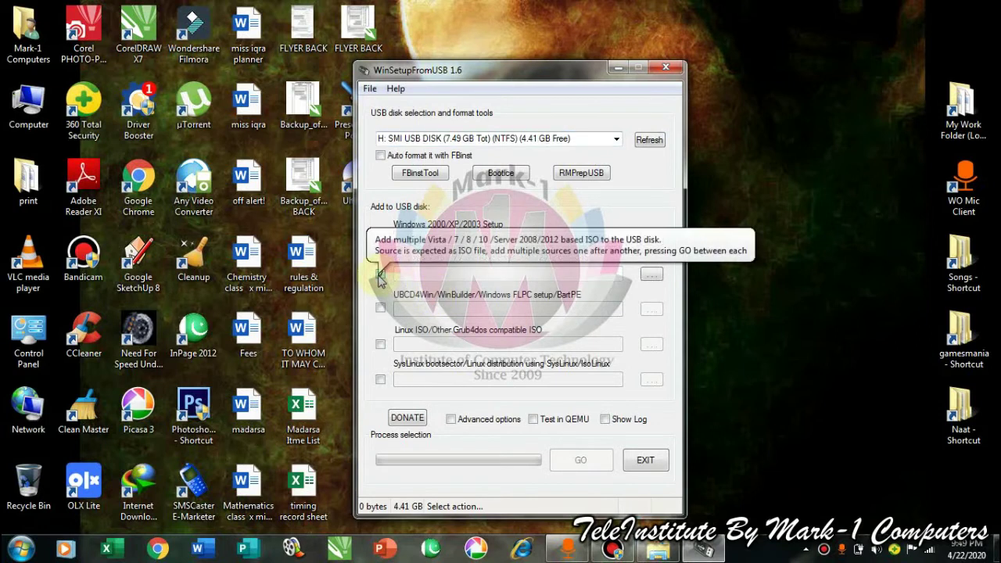
left_click(651, 275)
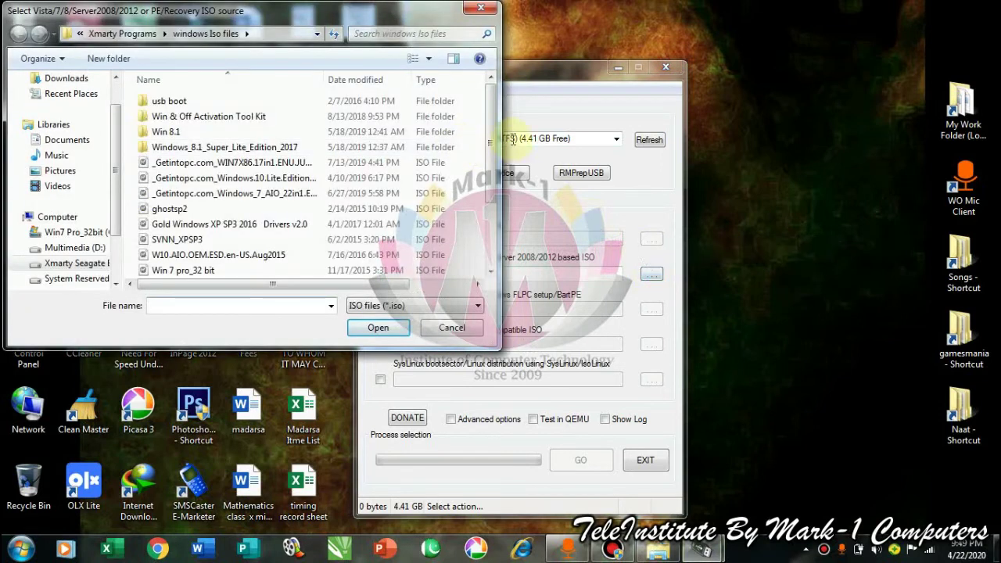
left_click_drag(490, 103, 493, 168)
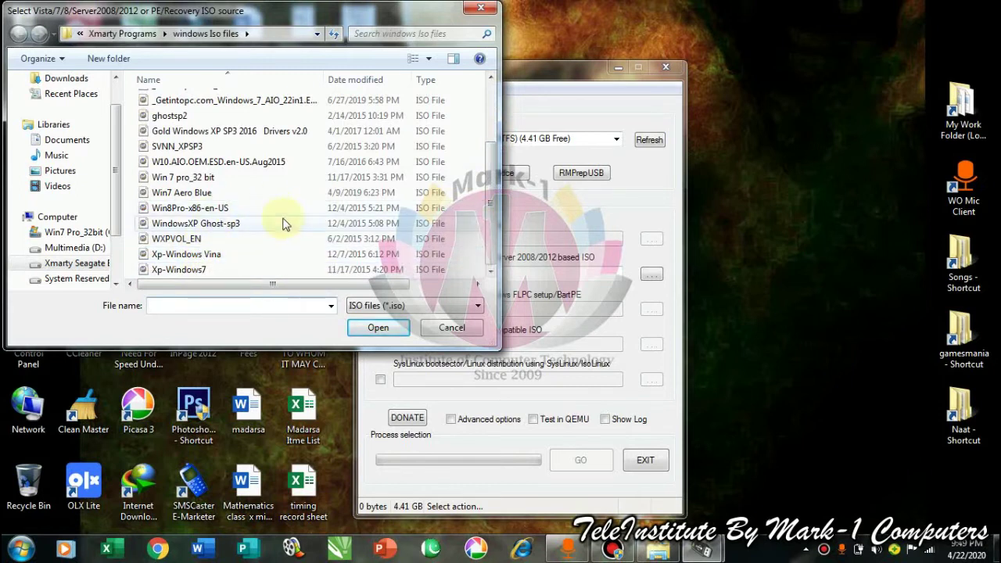
left_click(489, 79)
left_click(489, 78)
left_click(490, 78)
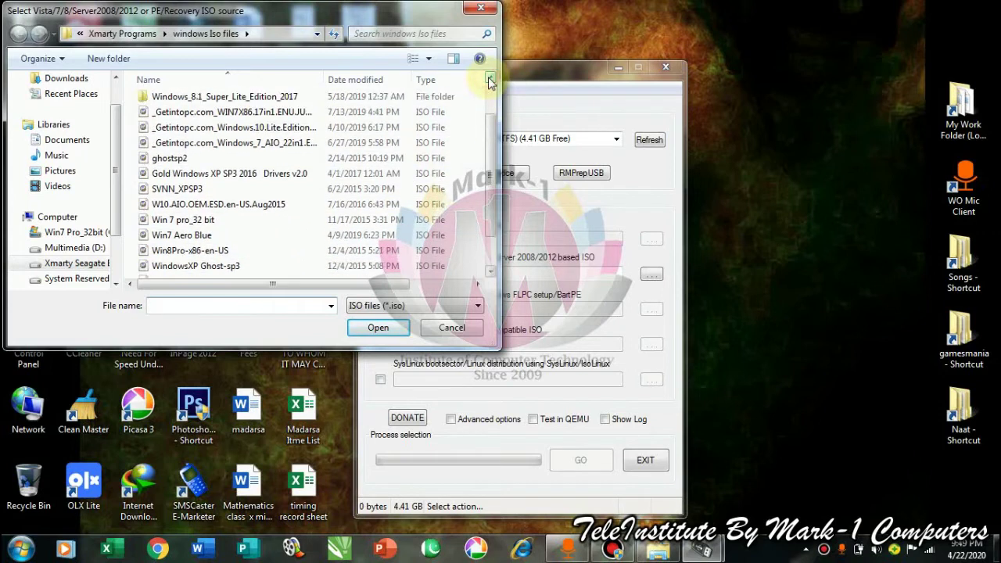
left_click(489, 79)
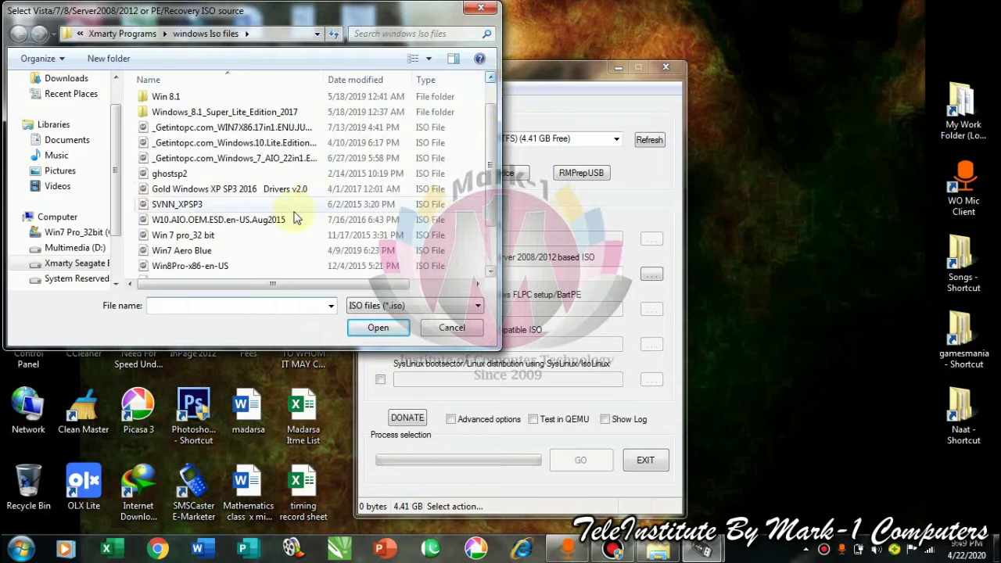
left_click(275, 128)
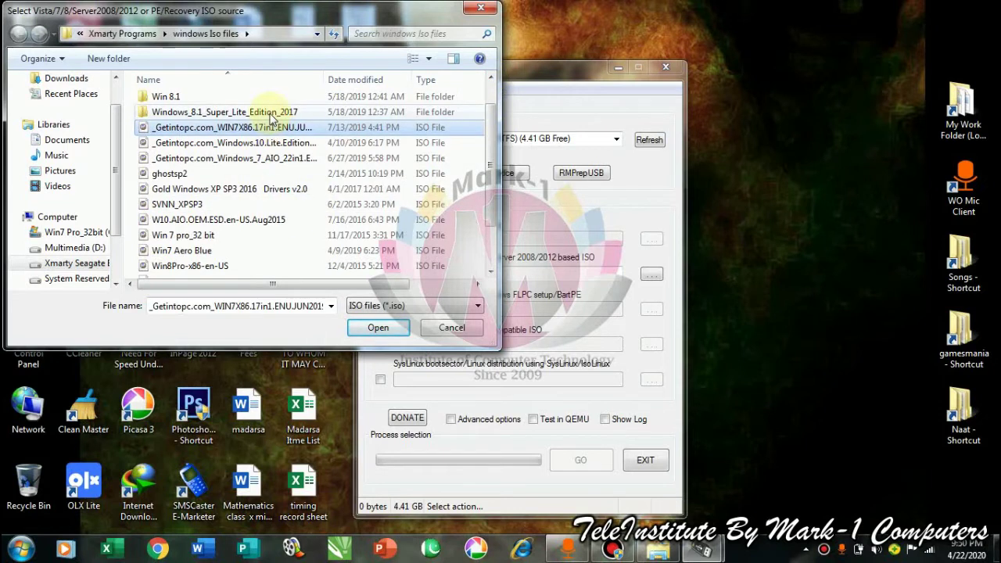
double_click(271, 113)
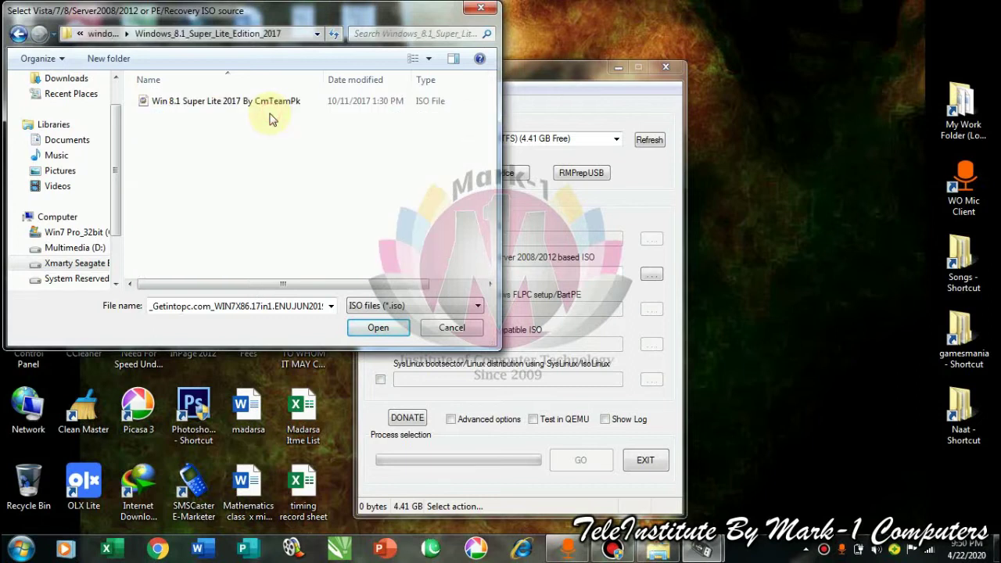
left_click(263, 104)
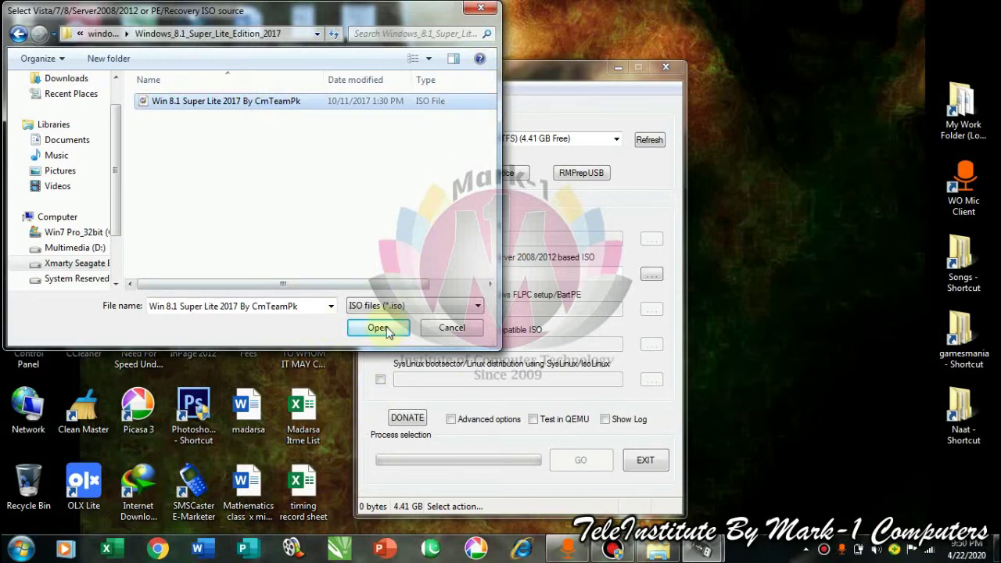
- Check the Windows 8.1 ISO's size in its file properties, and load the file as the source
right_click(284, 107)
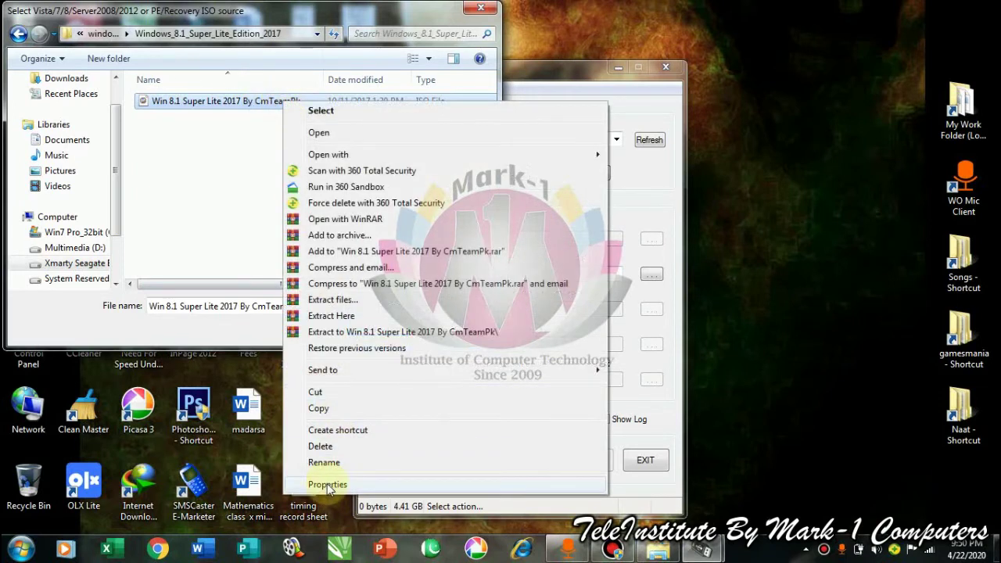
left_click(327, 484)
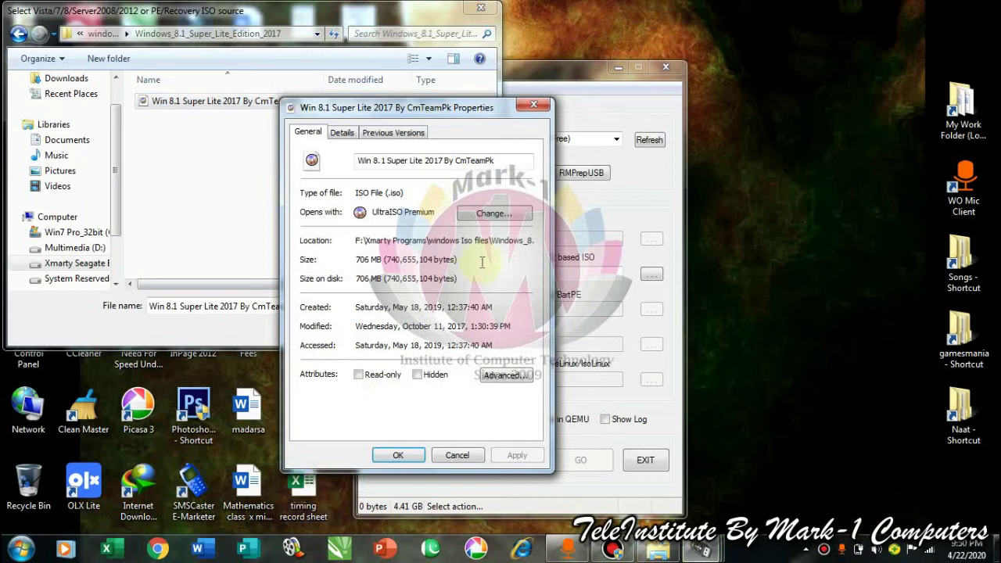
left_click(533, 105)
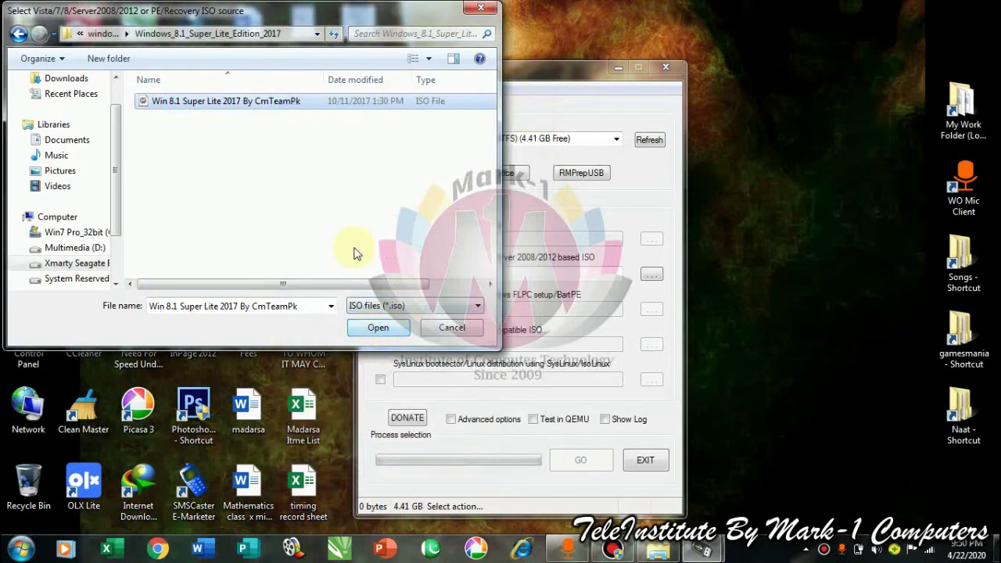
left_click(378, 328)
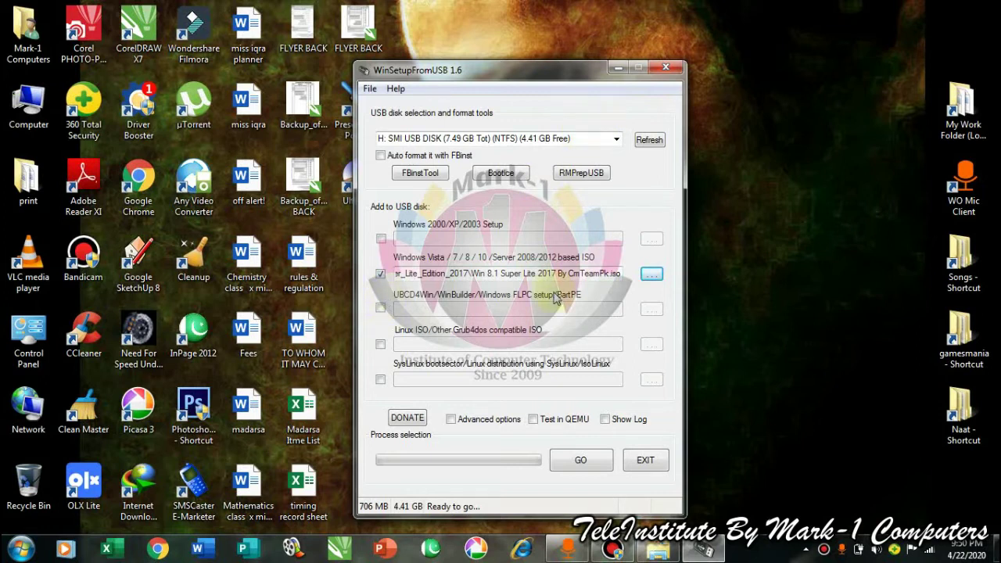
- Write the Windows 8.1 ISO to the USB disk, keeping the suggested boot menu name, and dismiss the completion message
left_click(580, 464)
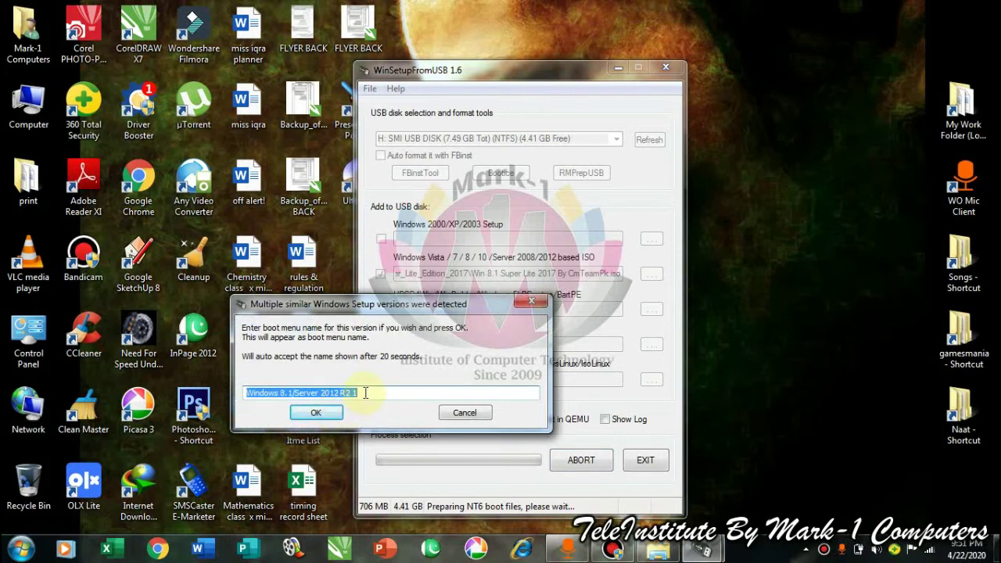
left_click(467, 416)
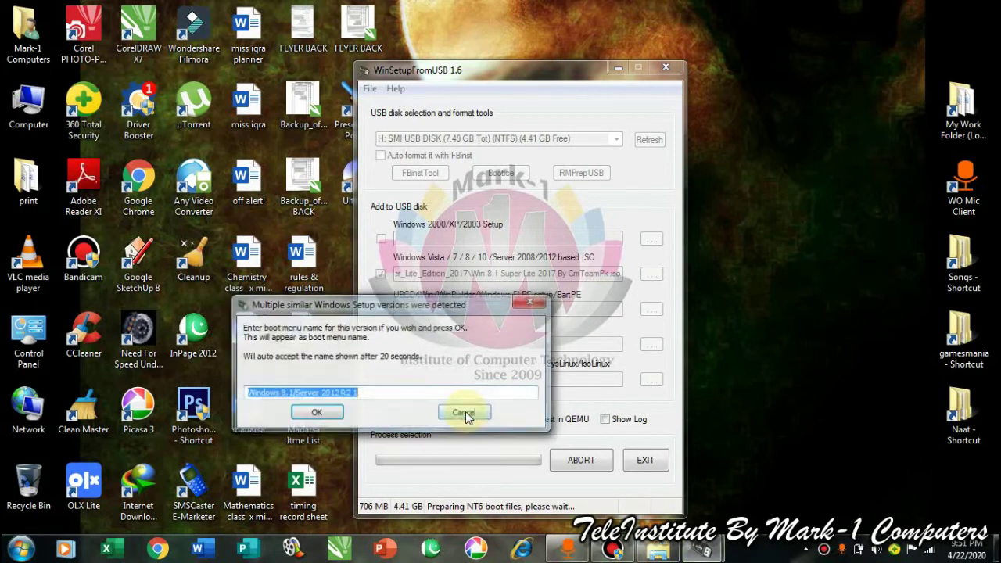
left_click(327, 419)
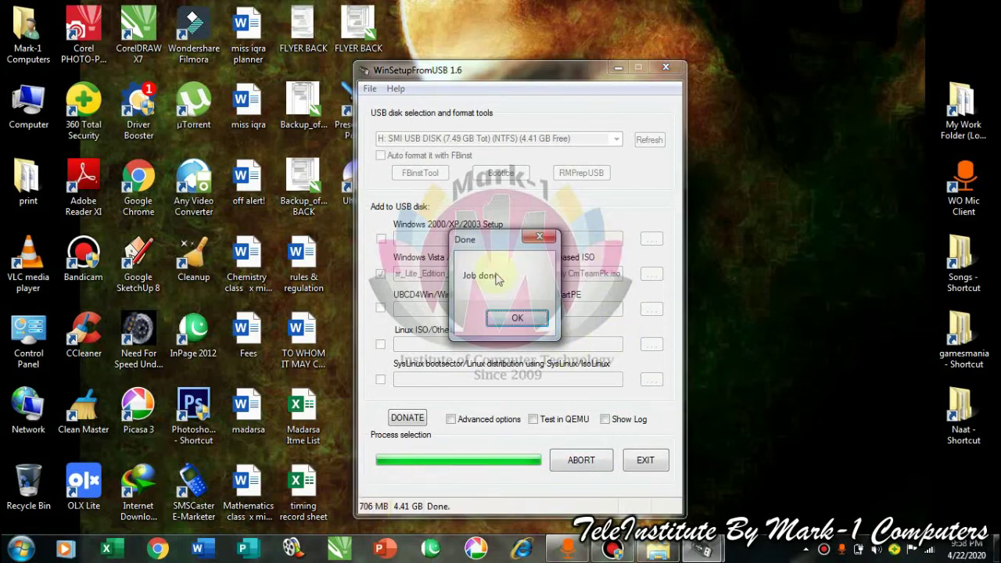
left_click(521, 321)
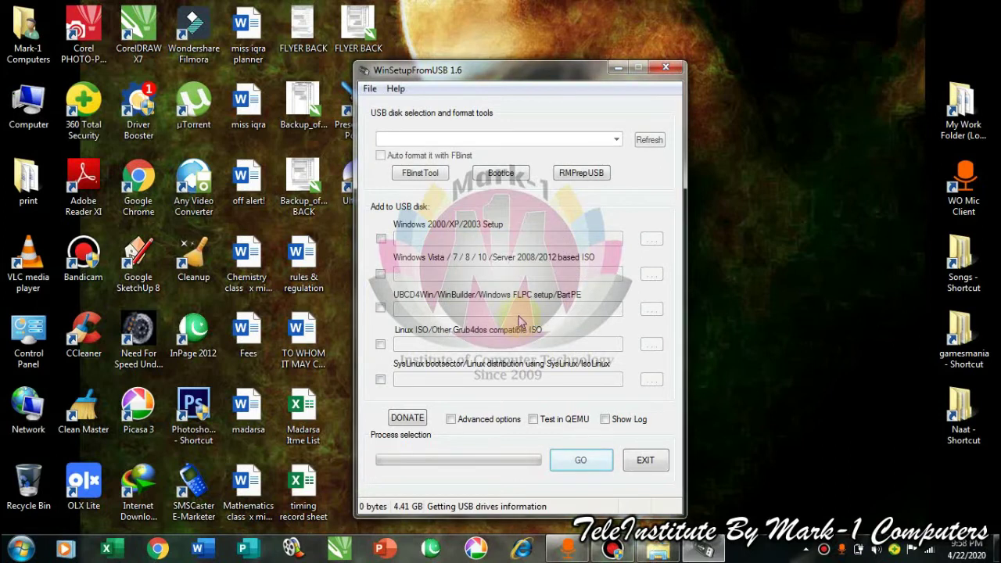
- Check the H: flash drive's free space in the Computer window, and examine the drive's contents and its boot folder
left_click(29, 105)
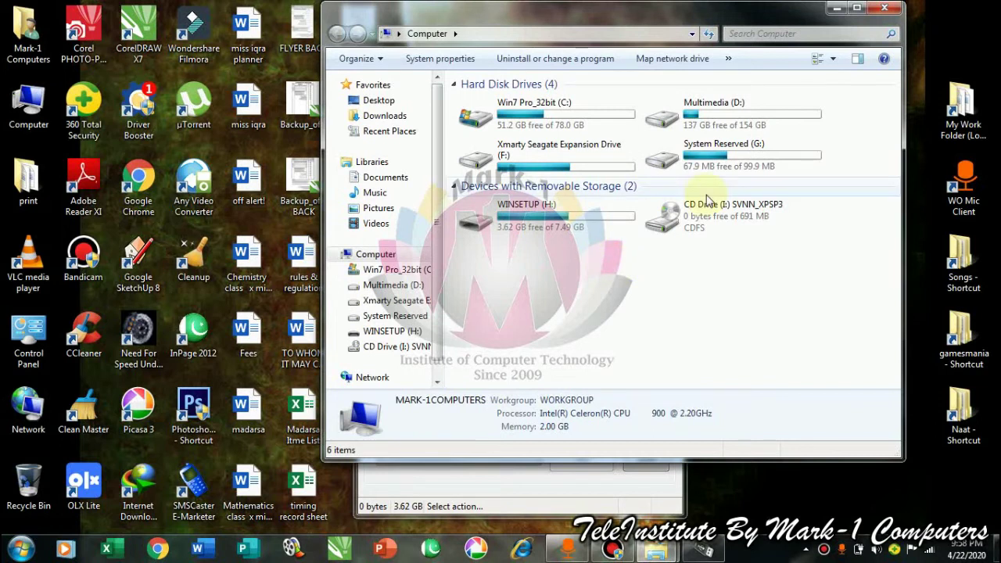
mouse_move(559, 228)
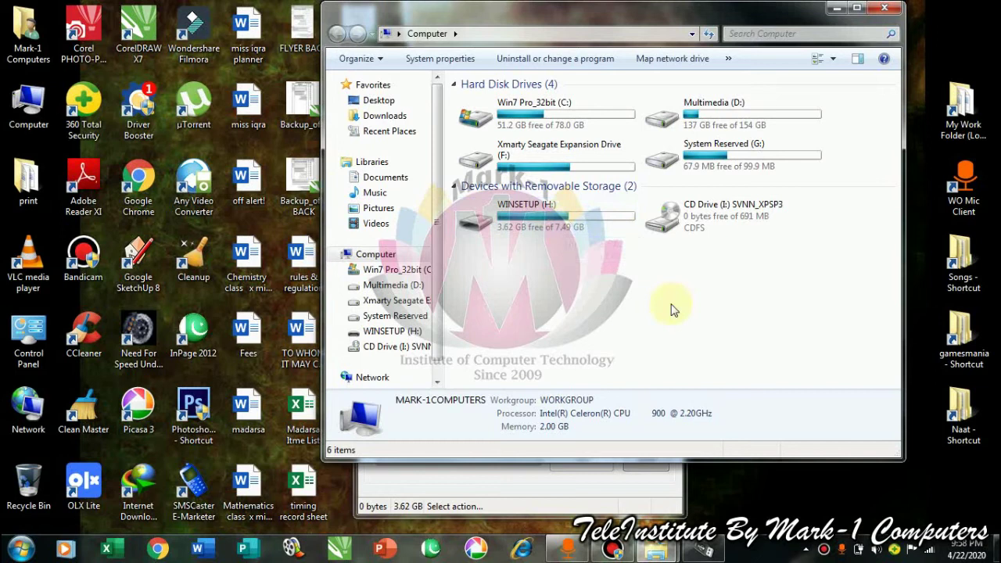
left_click(522, 226)
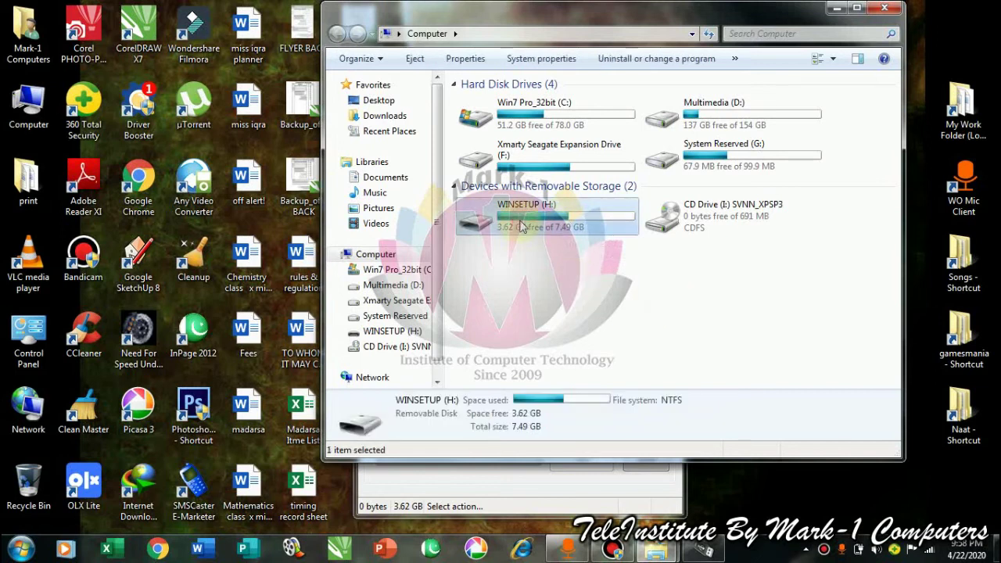
double_click(523, 225)
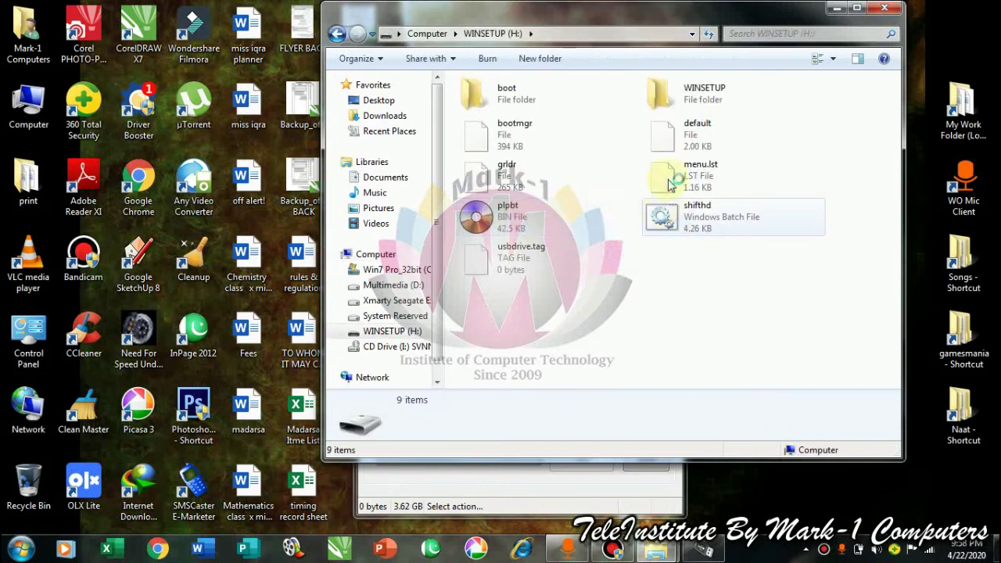
left_click(529, 83)
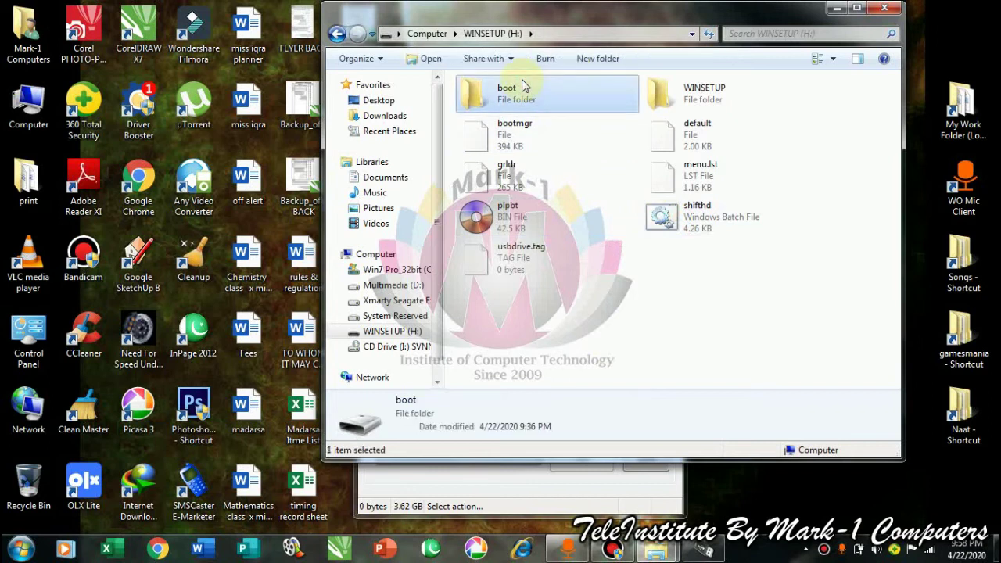
double_click(529, 83)
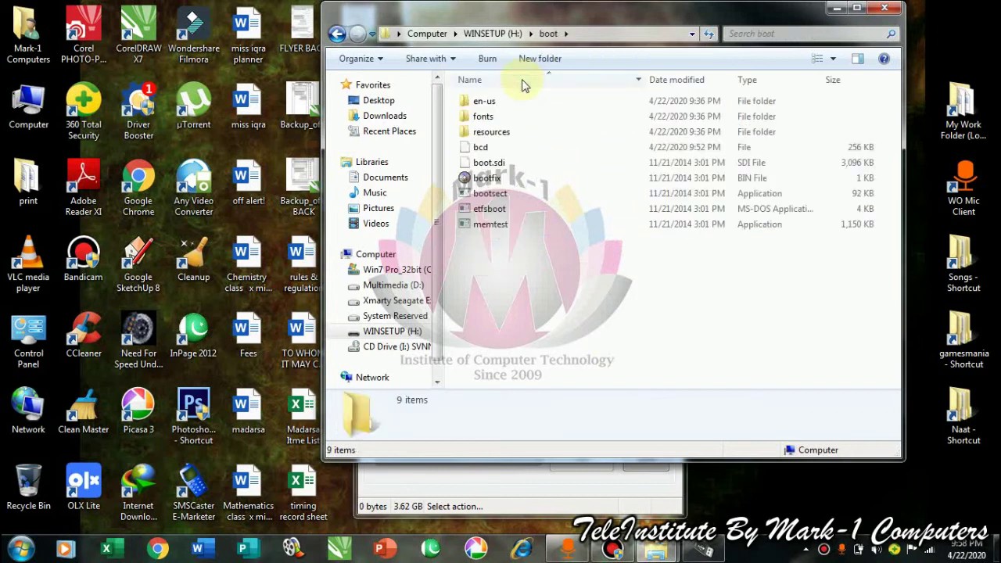
left_click(336, 35)
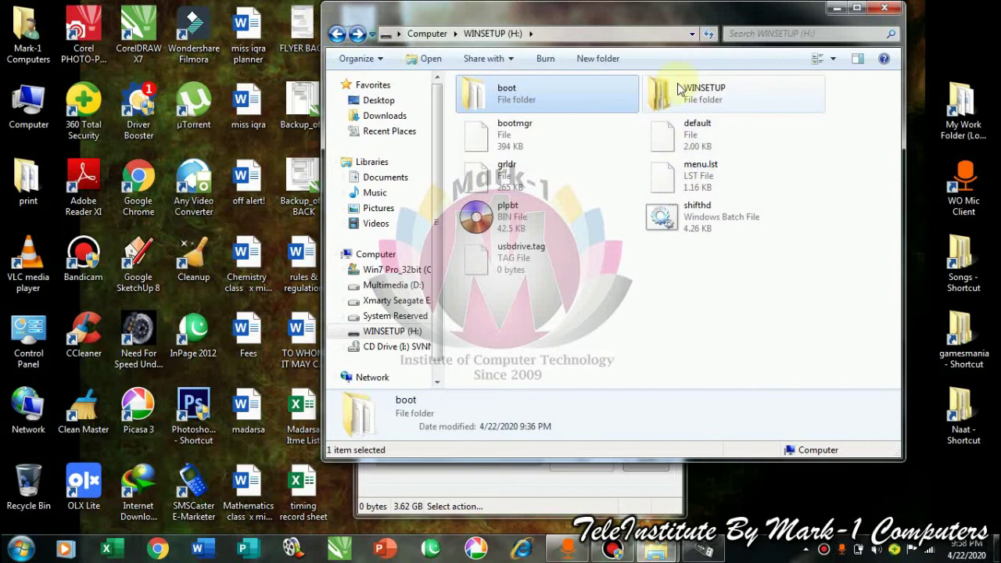
- Inspect the NT63 and NT63_1 folders inside the drive's WINSETUP folder for the copied ISO files, and close the window
double_click(679, 111)
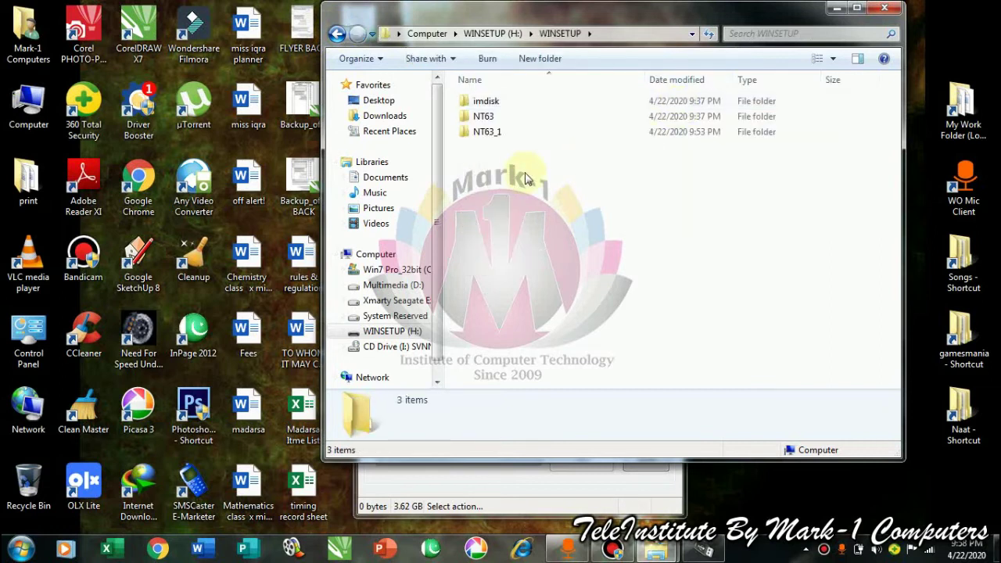
double_click(489, 117)
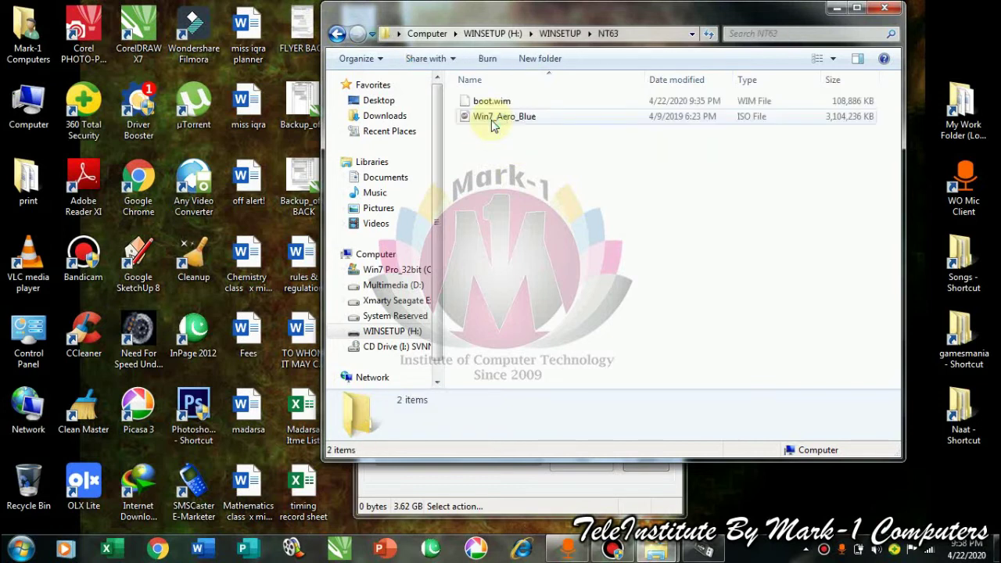
left_click(336, 33)
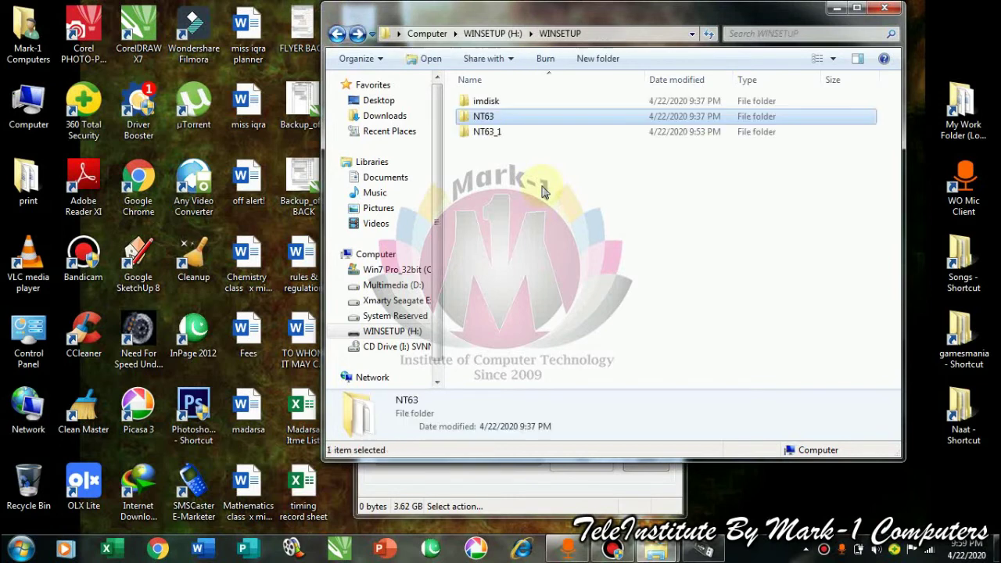
double_click(500, 132)
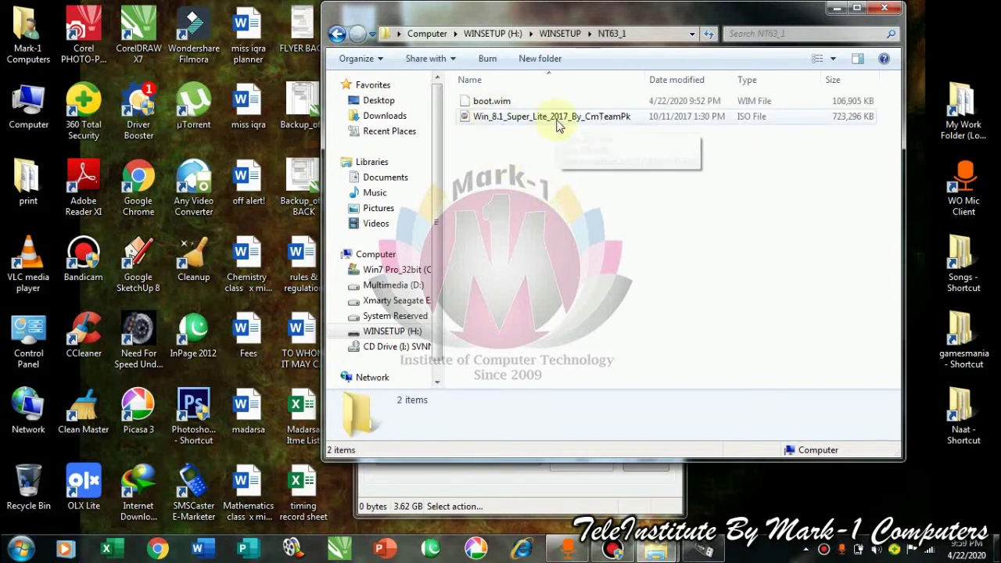
left_click(337, 34)
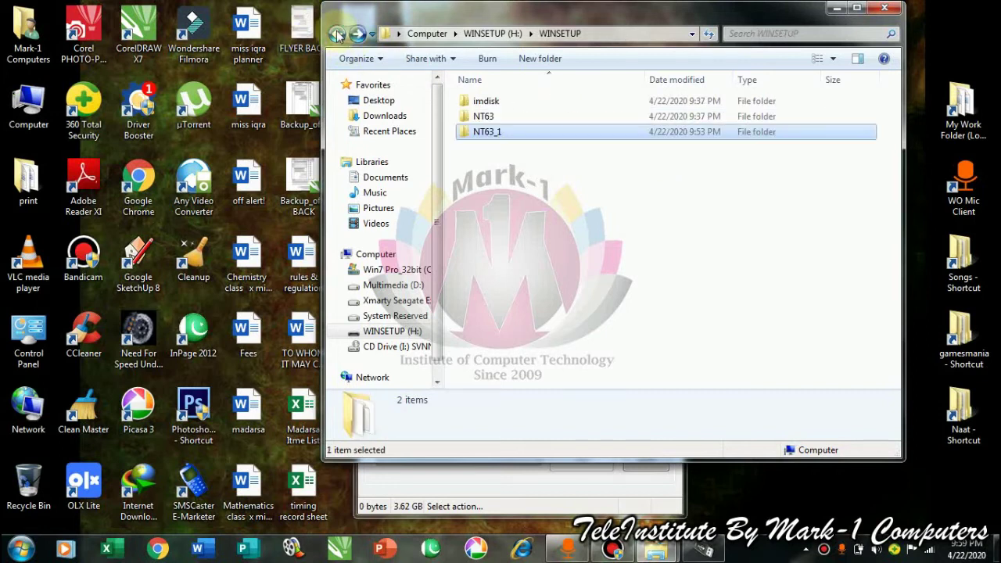
left_click(884, 9)
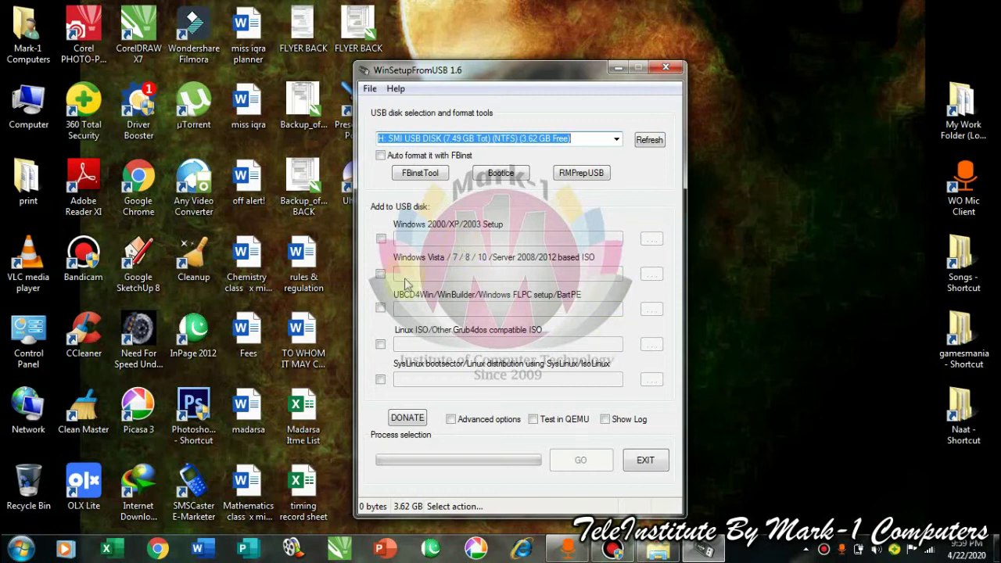
- Try to load the W10.AIO.OEM.ESD.en-US.Aug2015 ISO as the Windows source, cancel the selection, and close WinSetupFromUSB
left_click(380, 273)
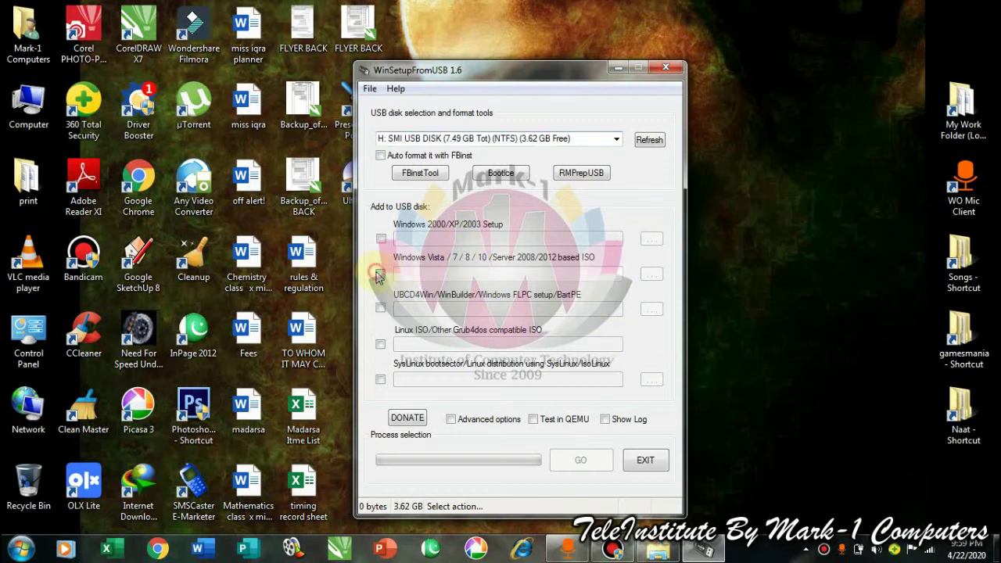
left_click(651, 274)
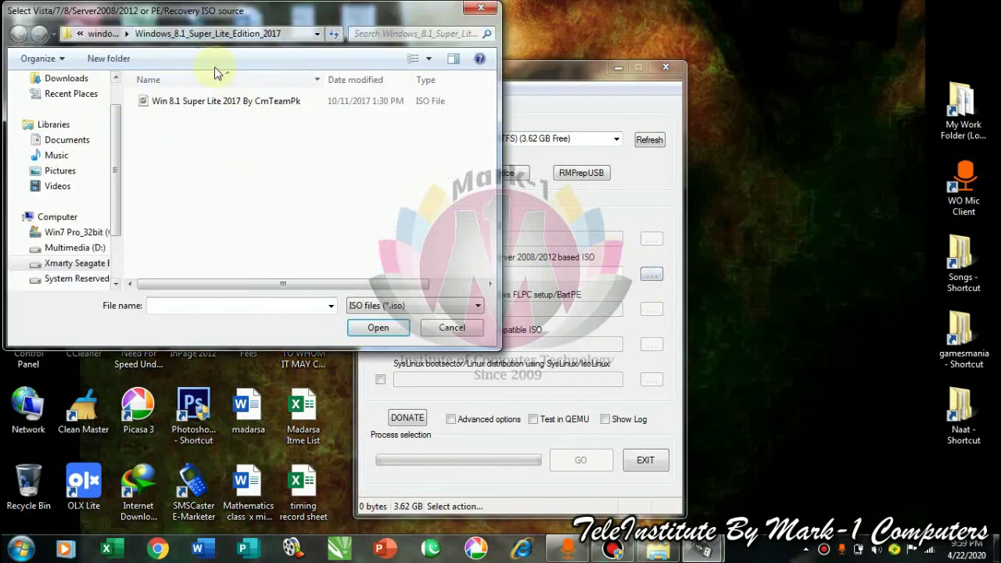
left_click(100, 33)
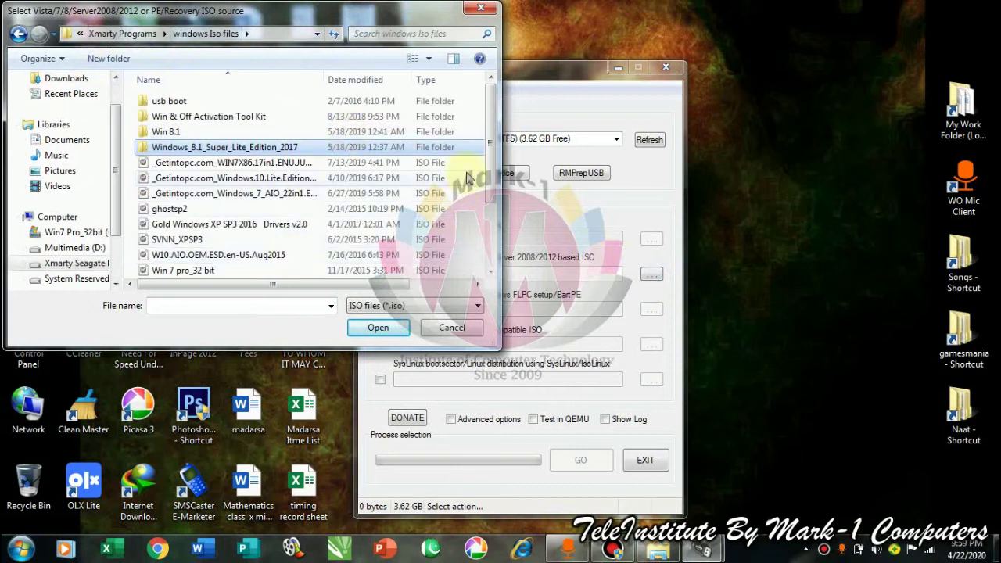
left_click_drag(492, 156, 494, 164)
scroll(493, 164, "down", 1)
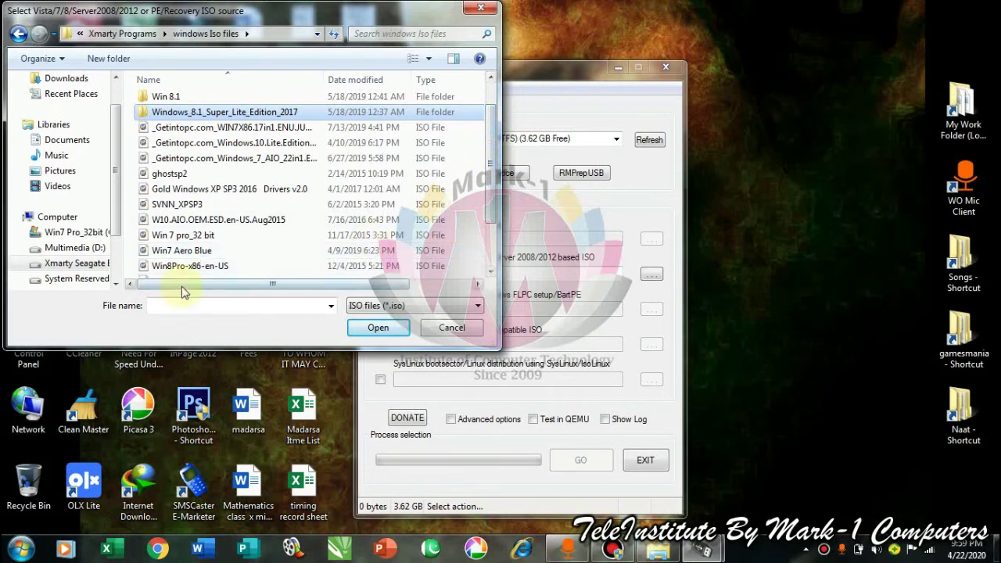
left_click(198, 220)
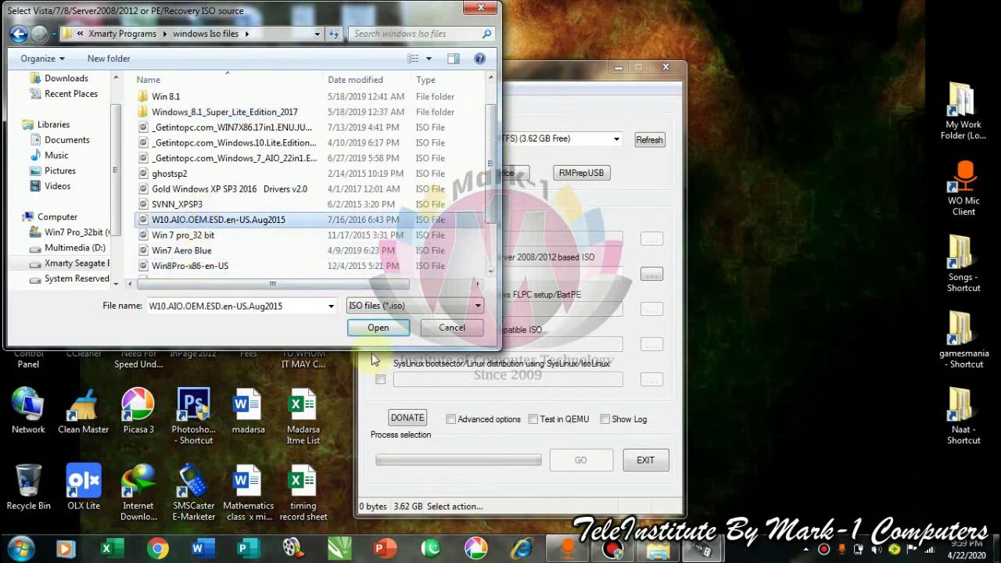
left_click(370, 328)
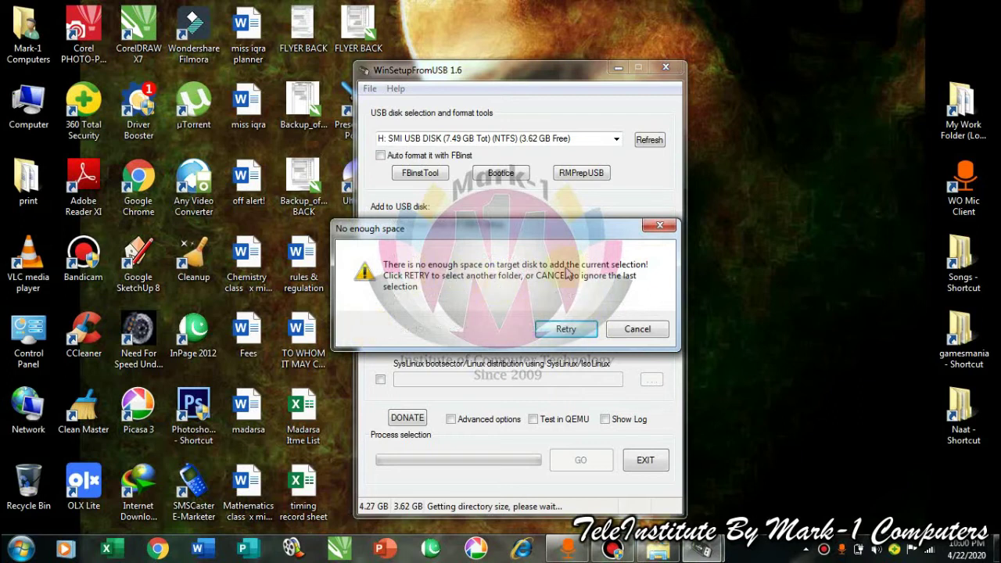
left_click(639, 329)
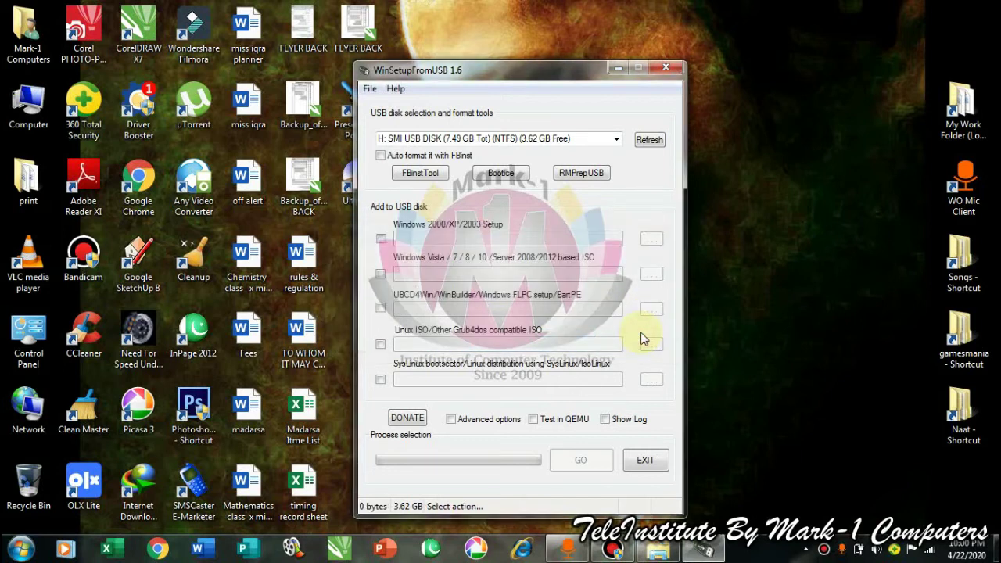
left_click(666, 70)
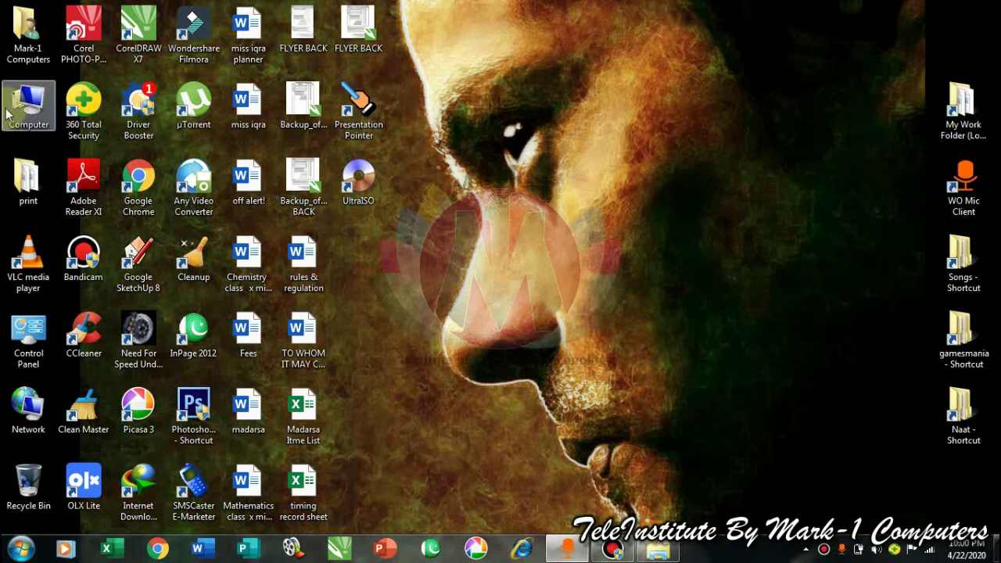
- Rename the WINSETUP (H:) flash drive to hjjj in the Computer window
double_click(7, 113)
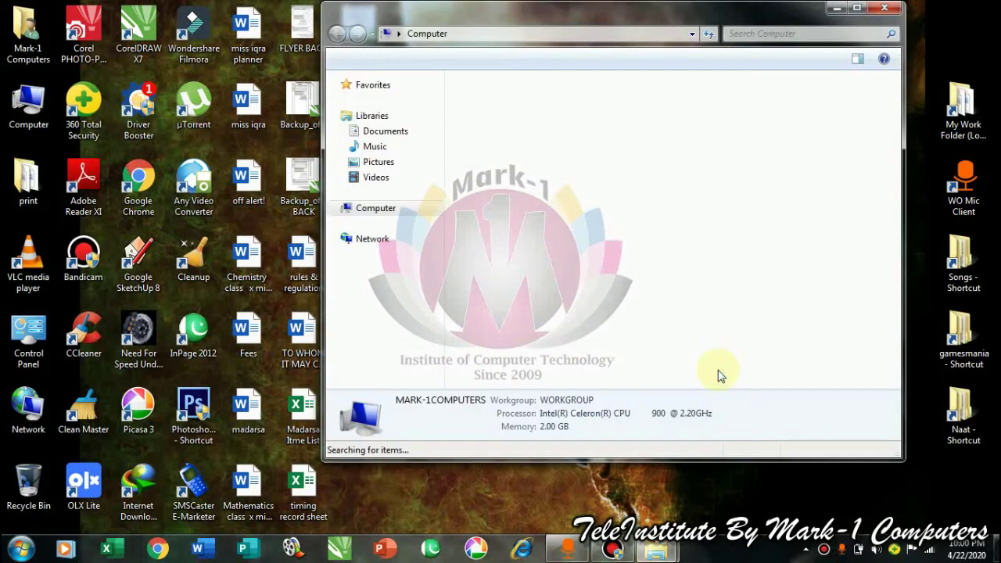
double_click(563, 213)
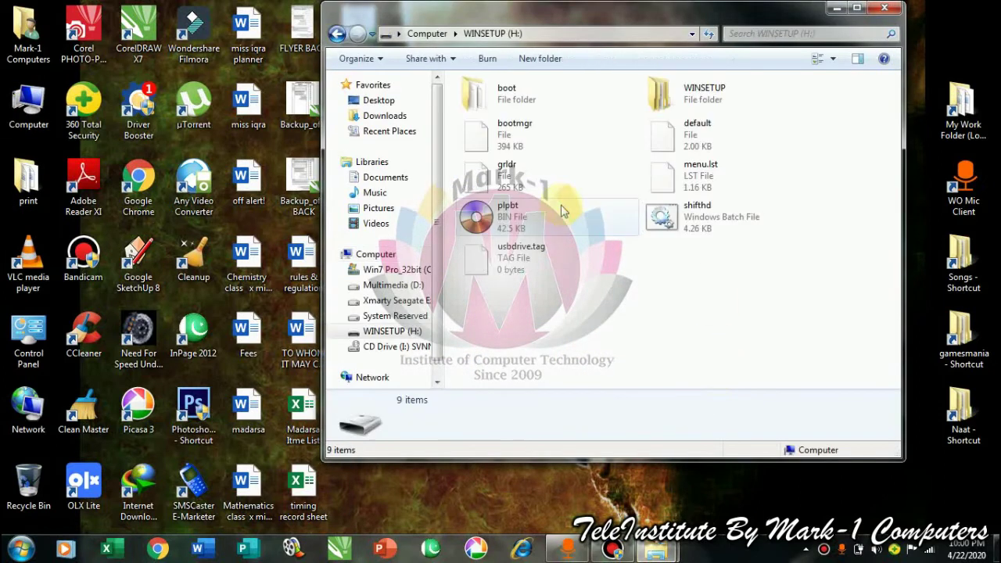
left_click(336, 34)
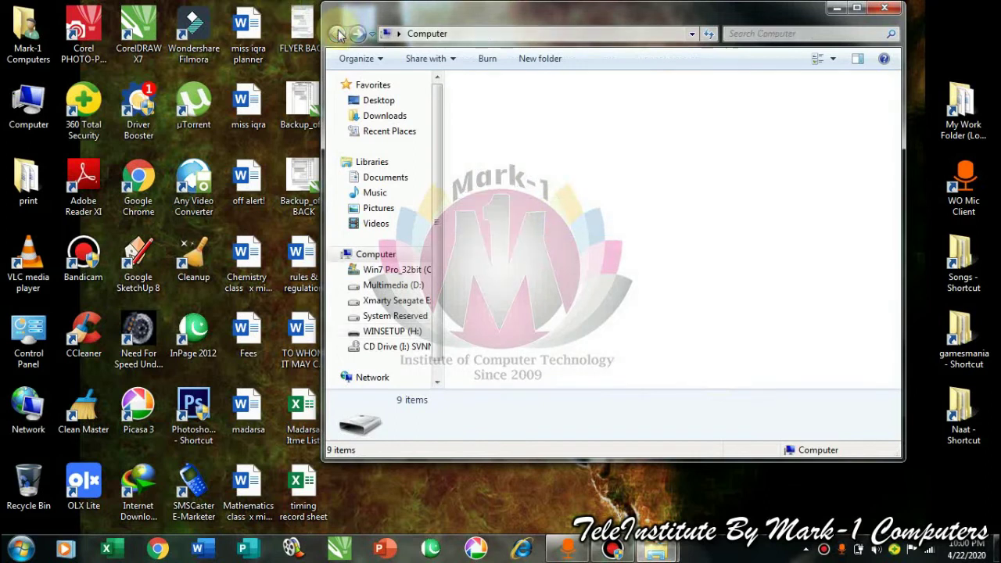
right_click(547, 210)
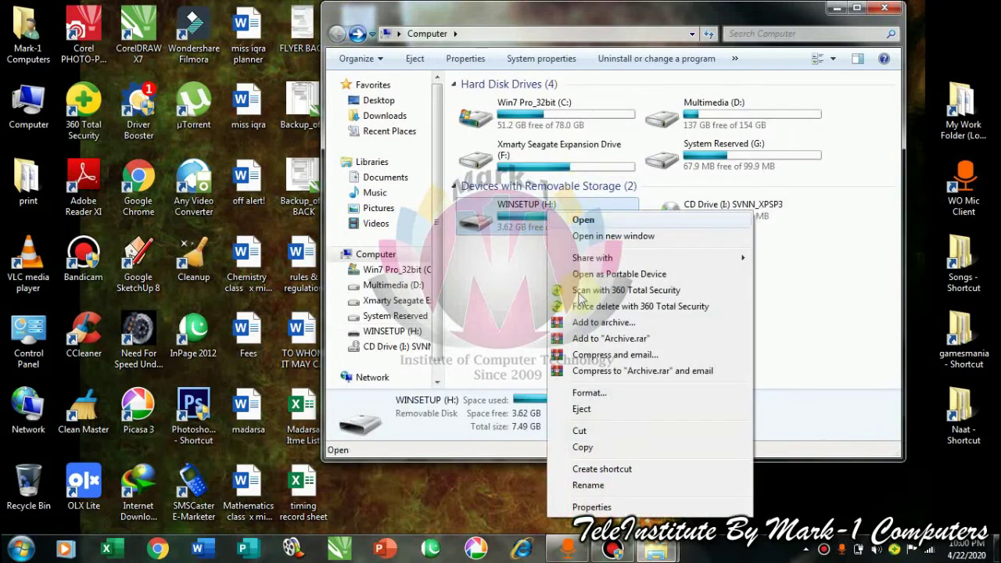
left_click(592, 486)
type("hjjj")
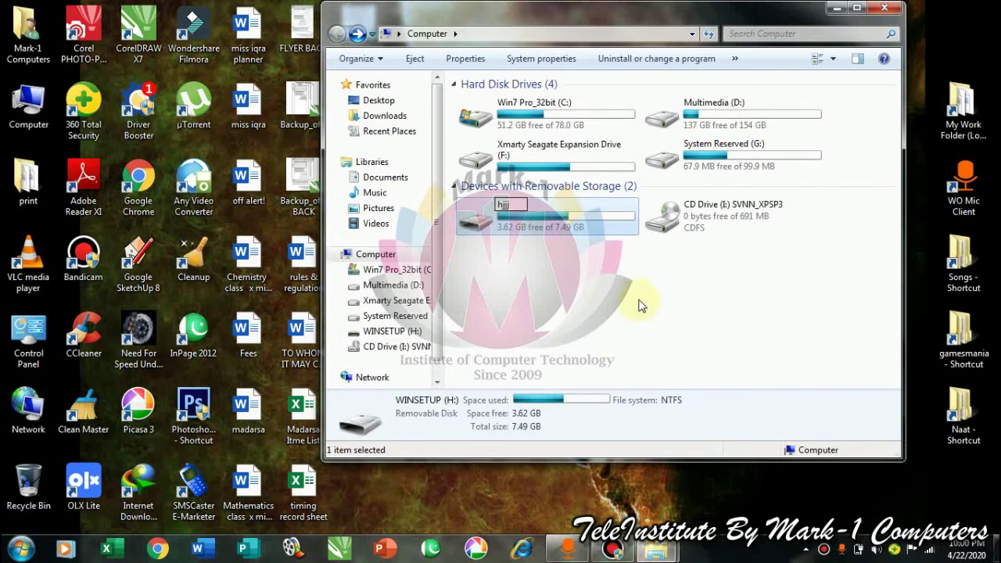
left_click(545, 289)
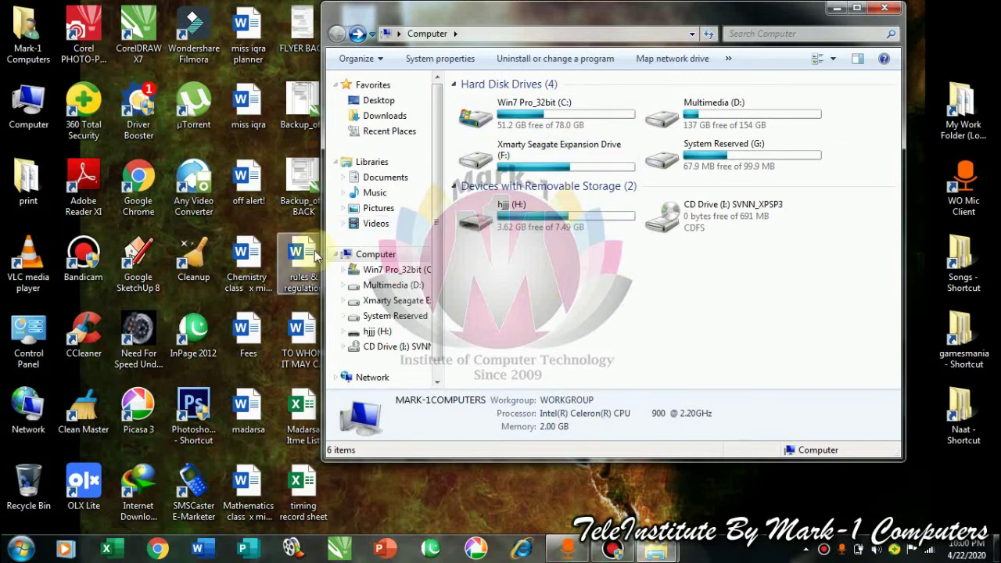
- Copy the UltraISO shortcut from the desktop into the root folder of the H: flash drive
left_click_drag(458, 5, 540, 7)
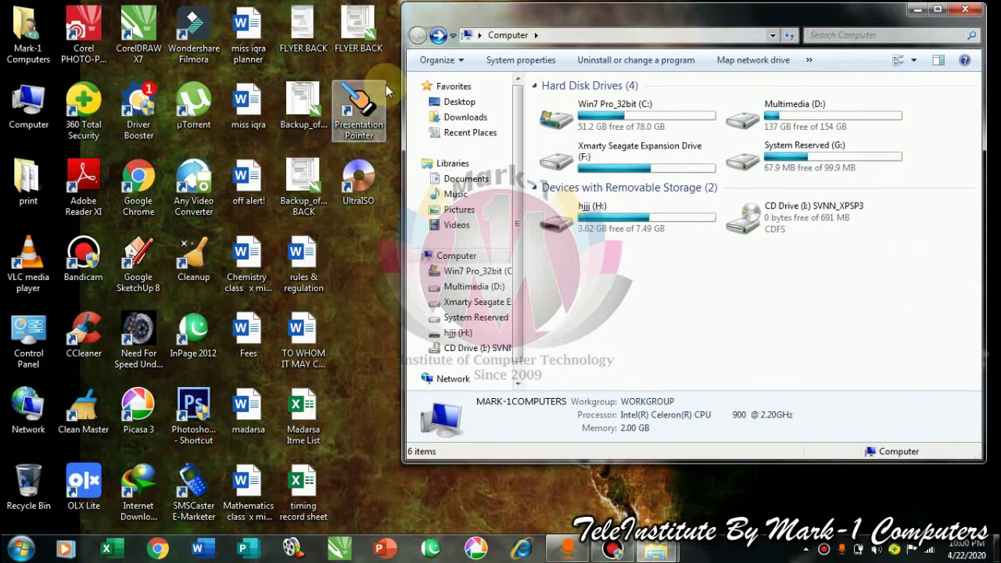
left_click(352, 191)
right_click(352, 191)
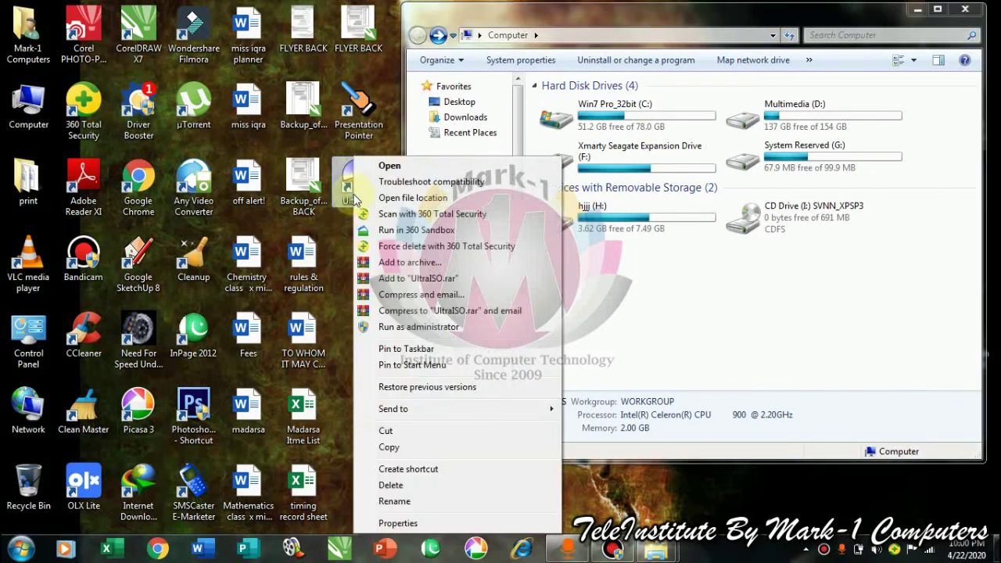
left_click(391, 448)
double_click(628, 208)
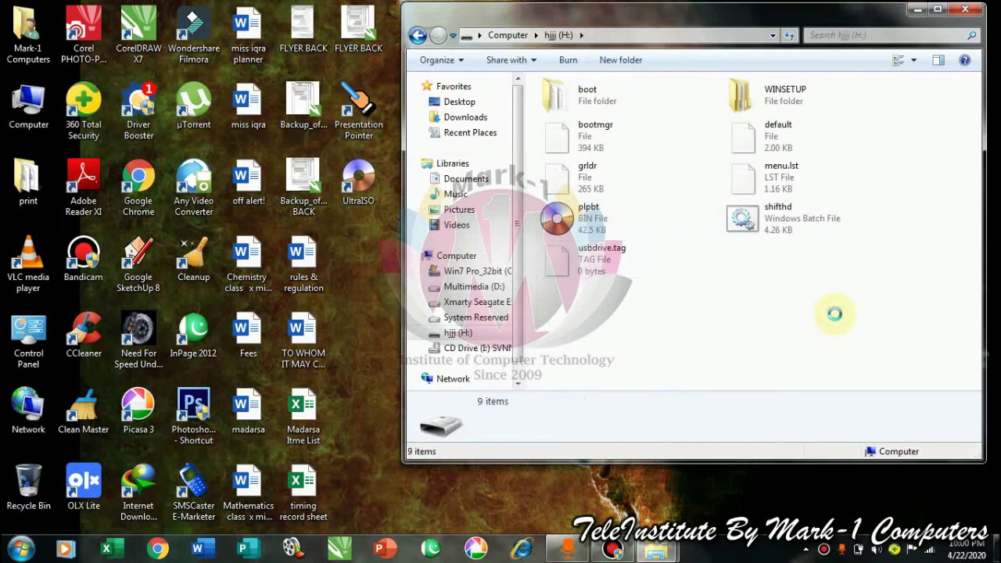
right_click(834, 313)
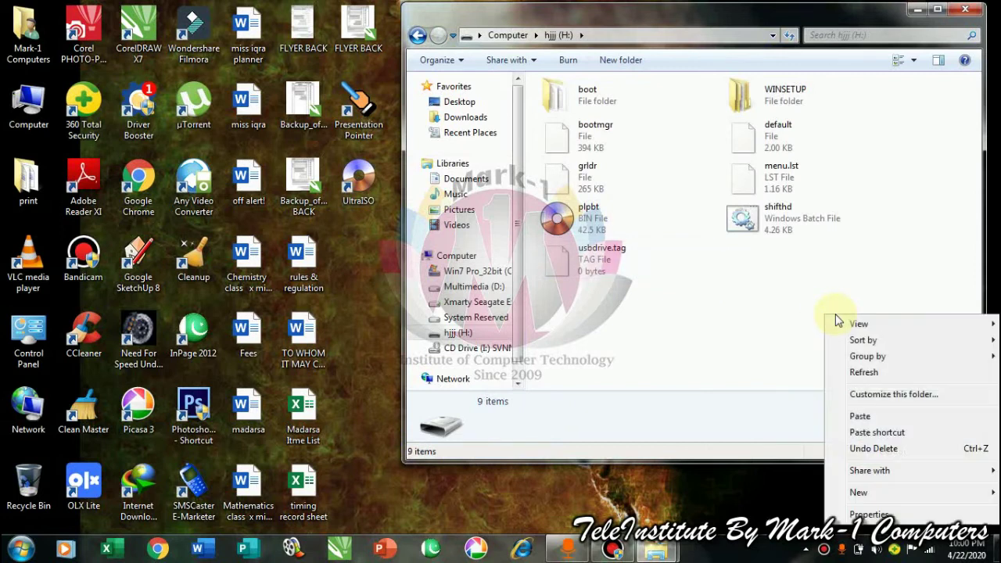
left_click(883, 423)
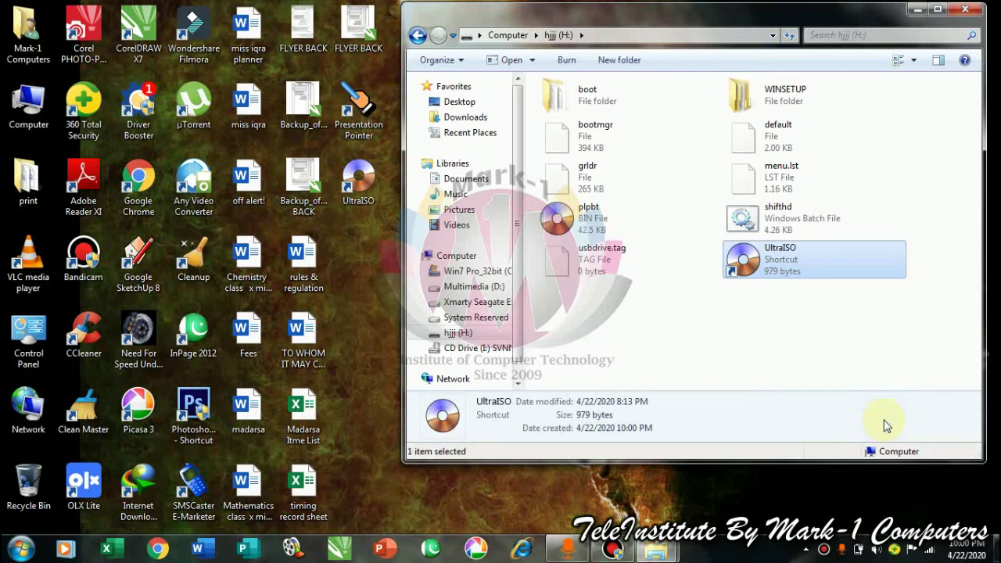
- Permanently delete the UltraISO shortcut from the H: flash drive
right_click(779, 261)
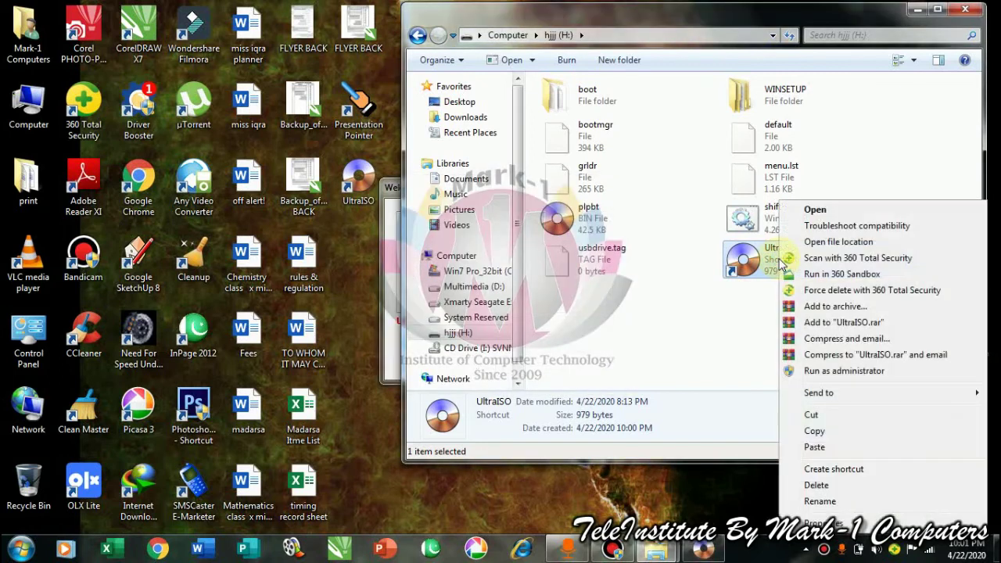
left_click(815, 483)
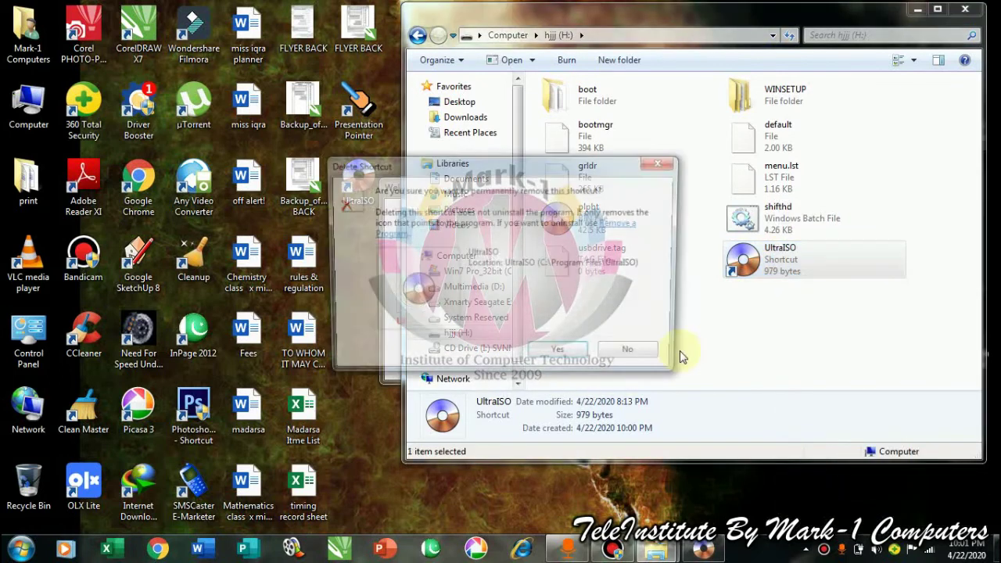
left_click(575, 358)
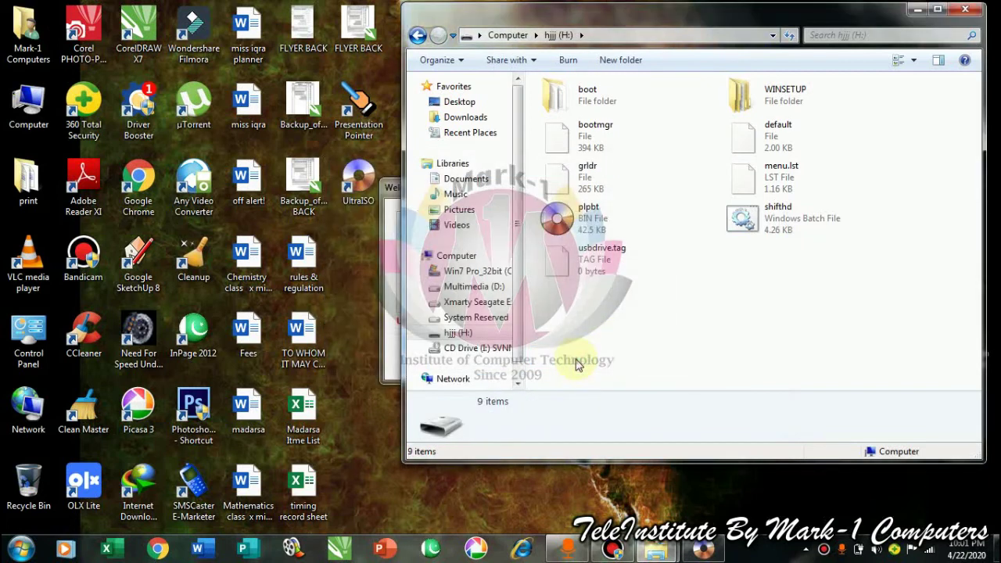
- Close the flash drive window, the UltraISO welcome dialog and the WinSetupFromUSB-1-6 folder, refreshing the desktop
left_click(976, 11)
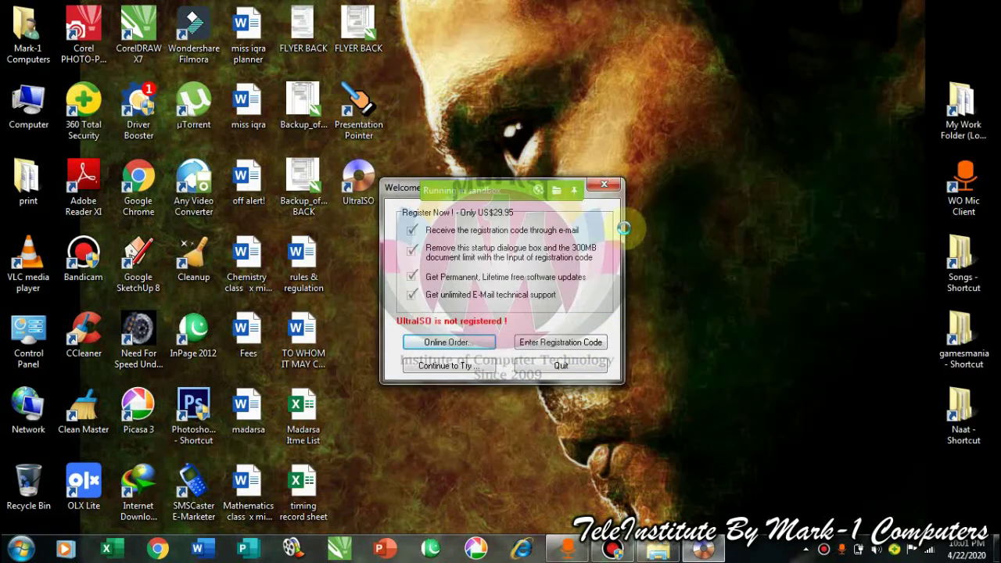
left_click(604, 188)
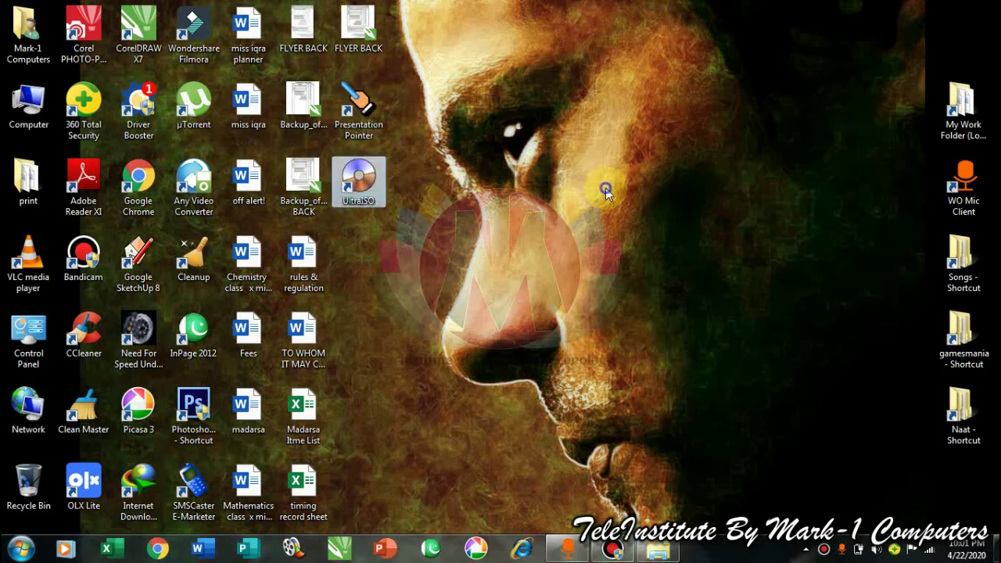
right_click(605, 187)
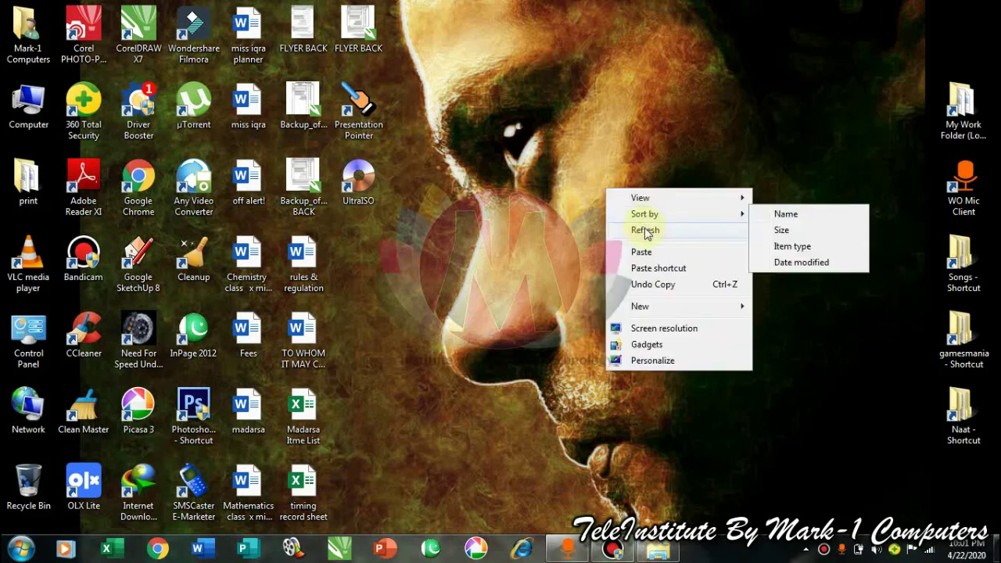
left_click(648, 230)
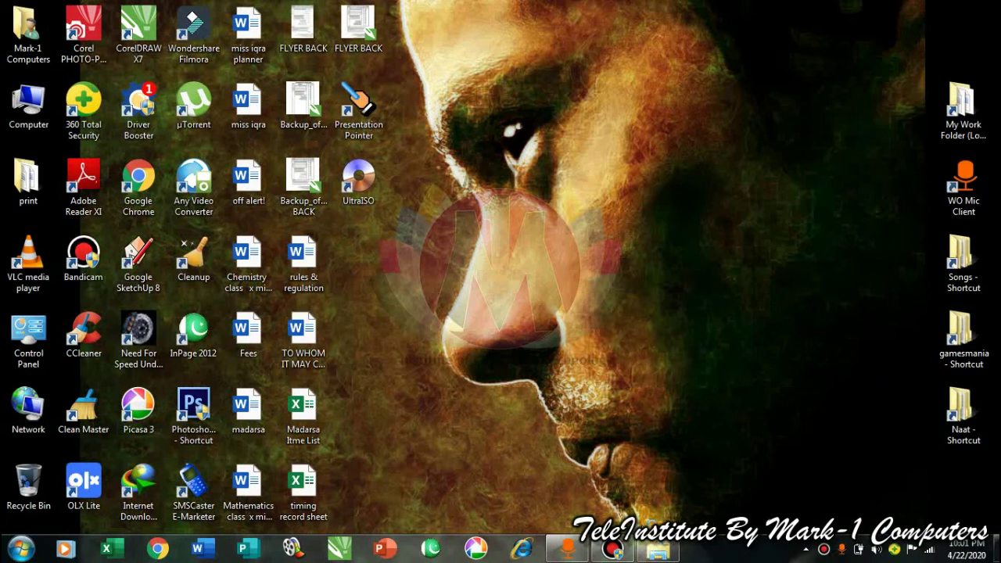
left_click(657, 550)
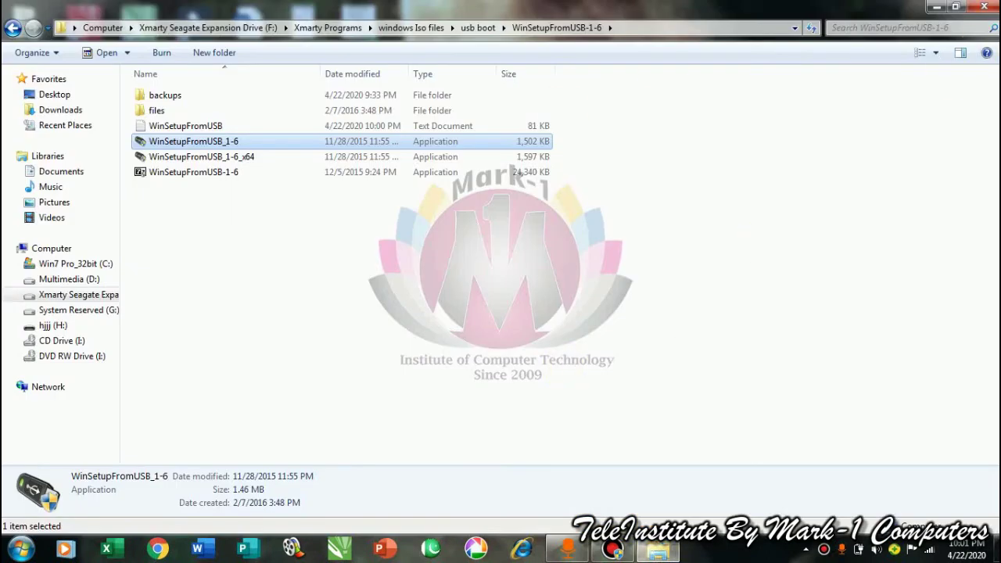
left_click(983, 7)
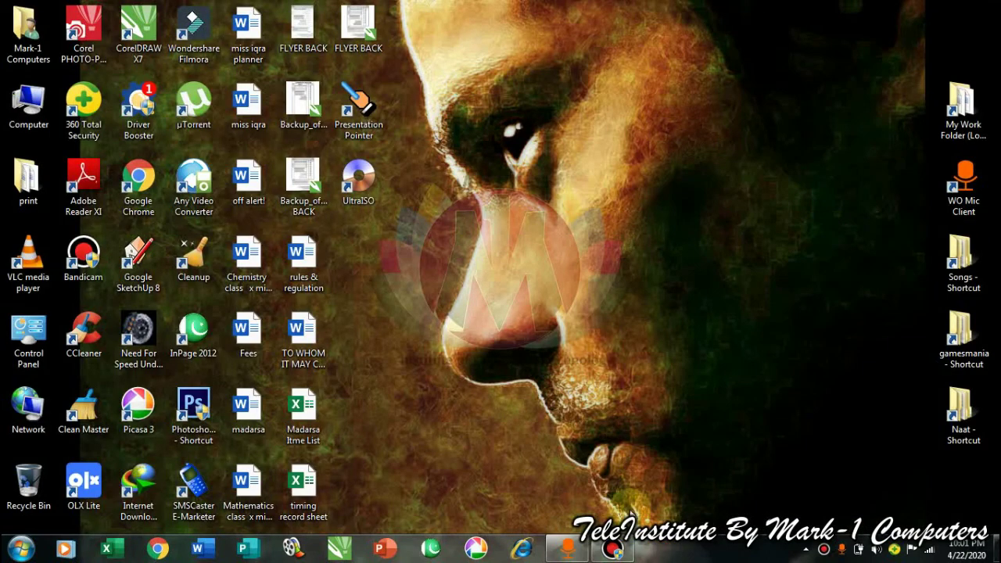
mouse_move(613, 551)
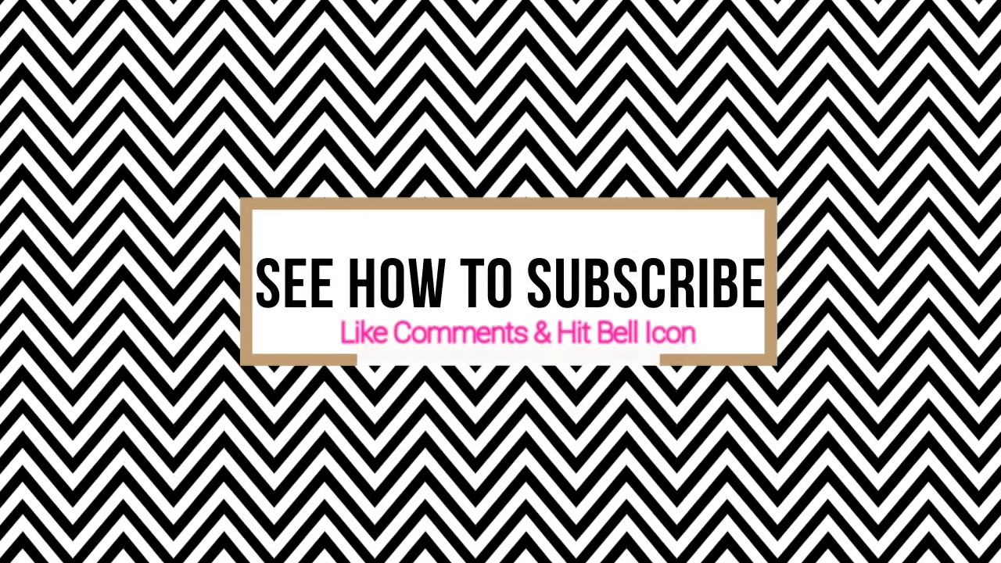
- Search YouTube for "mark-1computers" and open the TeleInstitute by Mark-1 Computers channel
left_click(309, 93)
type("mark-1")
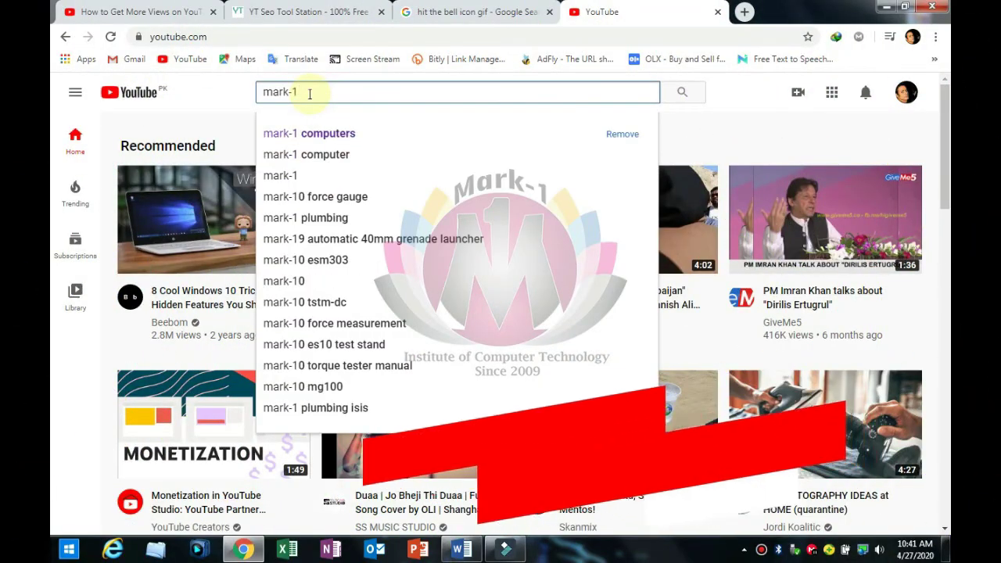
type("computers")
key("Return")
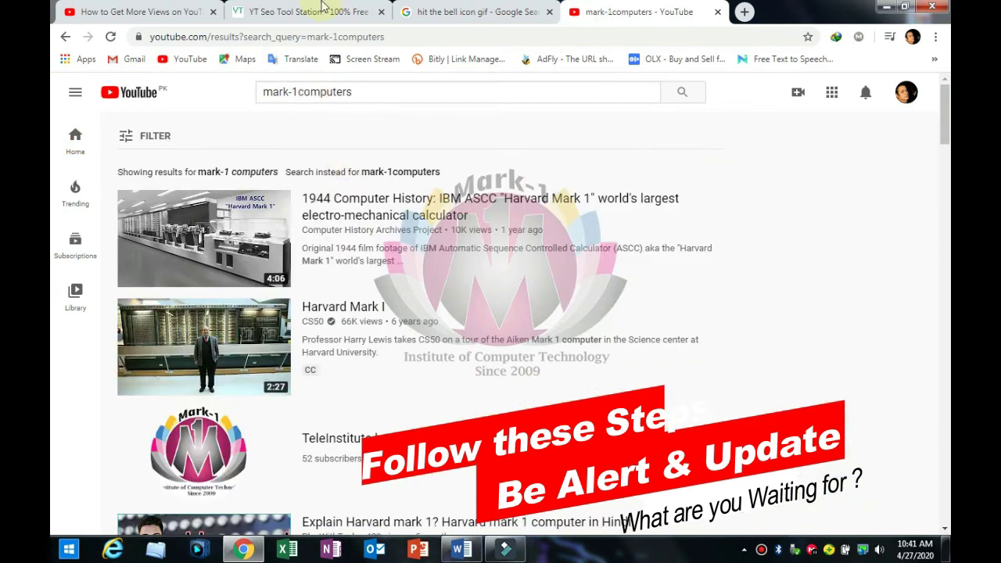
scroll(116, 279, "down", 2)
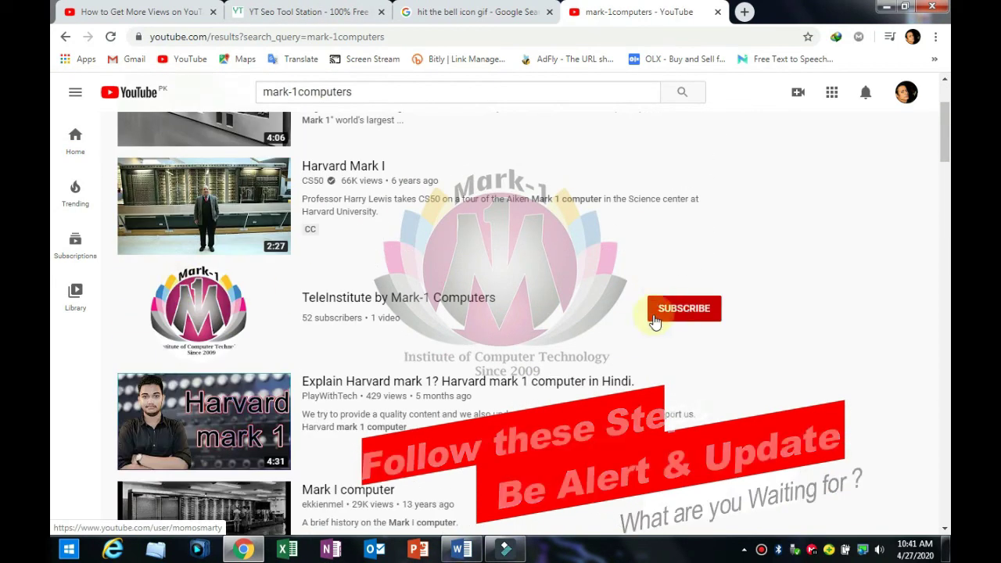
left_click(219, 303)
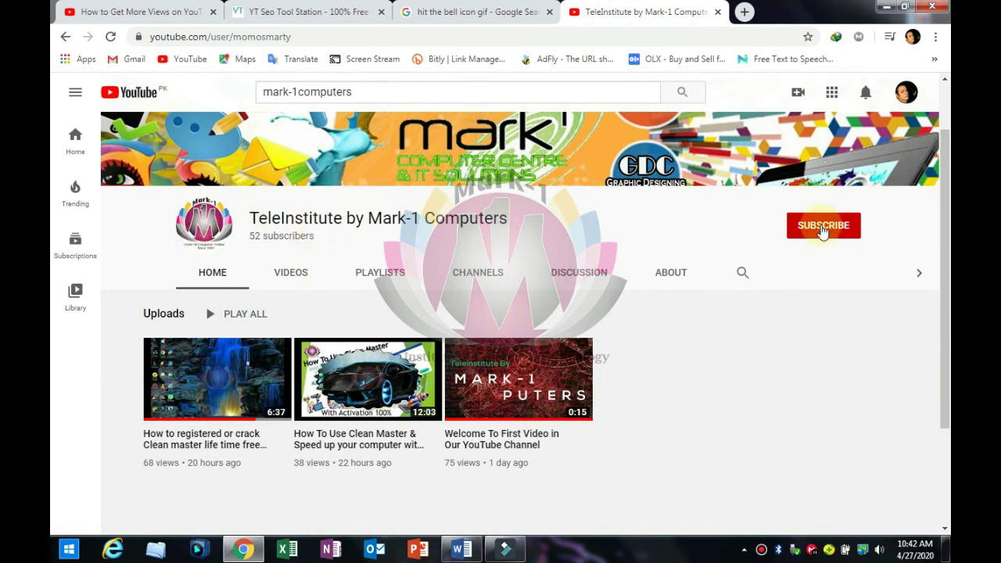
- Subscribe to the TeleInstitute by Mark-1 Computers channel and set its notifications to All
left_click(822, 228)
left_click(848, 229)
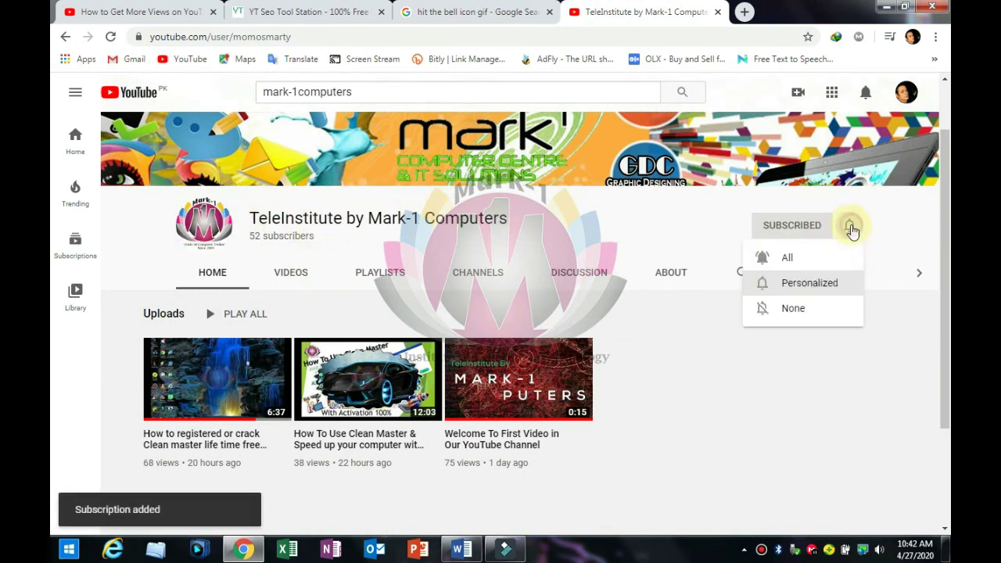
left_click(769, 258)
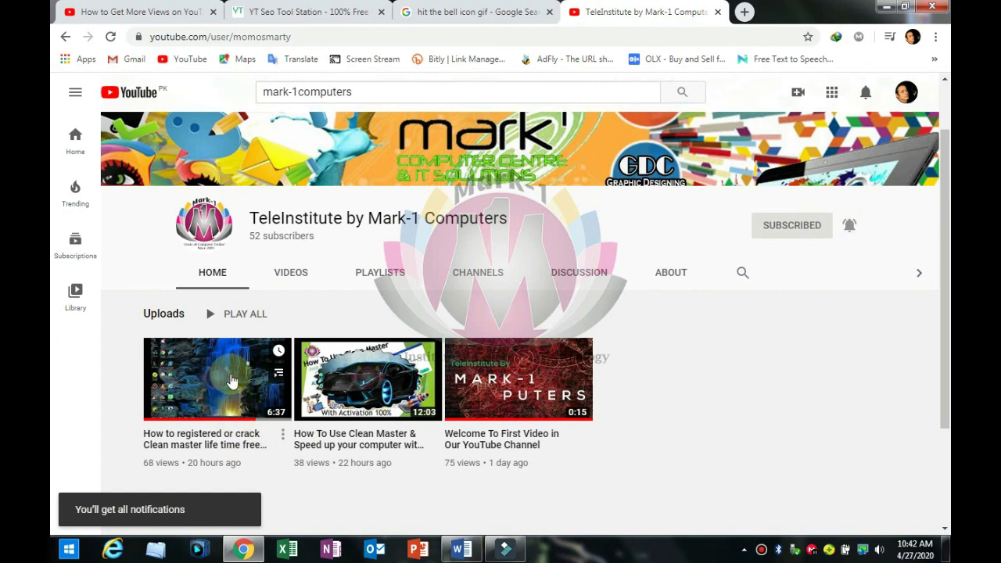
- Open the channel's first listed upload, the Clean master registration video, and like it
left_click(230, 380)
scroll(256, 388, "down", 2)
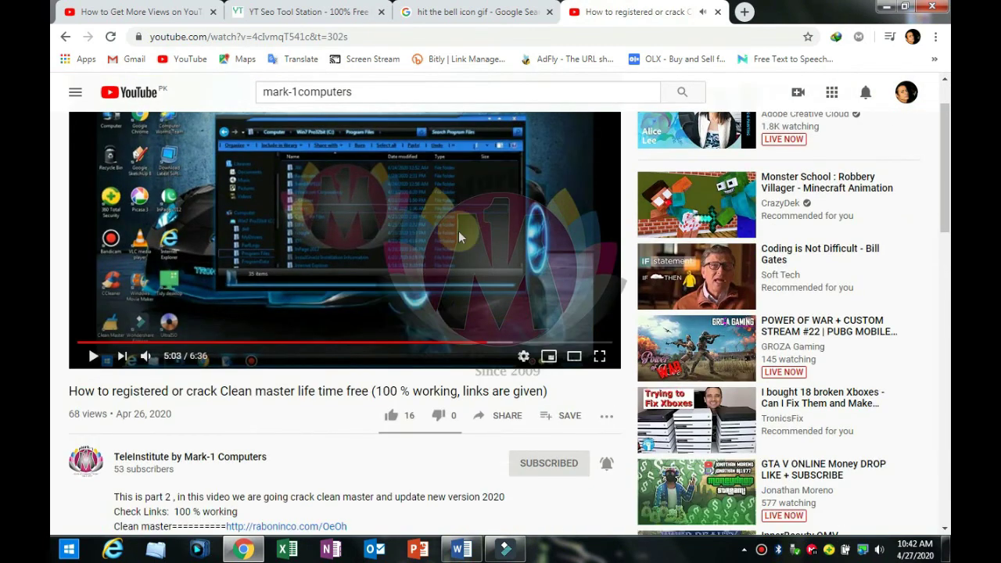
left_click(391, 413)
- Open the public comment field in the comments section below the video
scroll(392, 413, "down", 2)
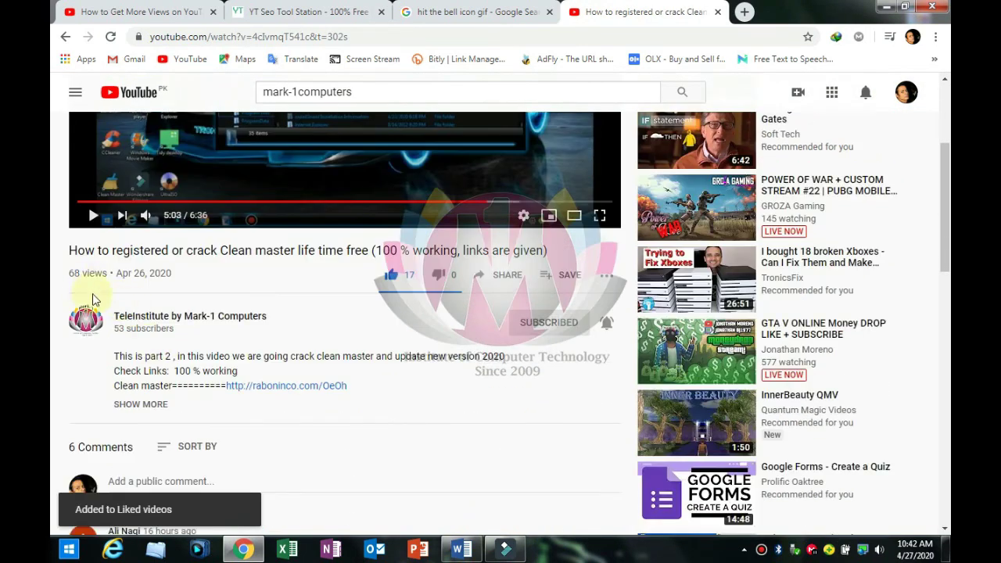
scroll(86, 299, "down", 2)
left_click(129, 340)
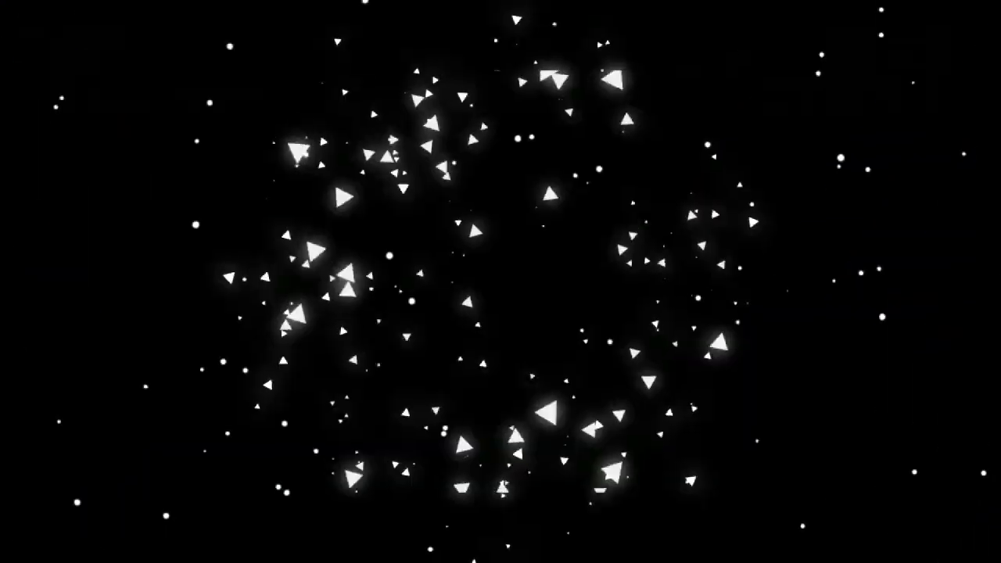